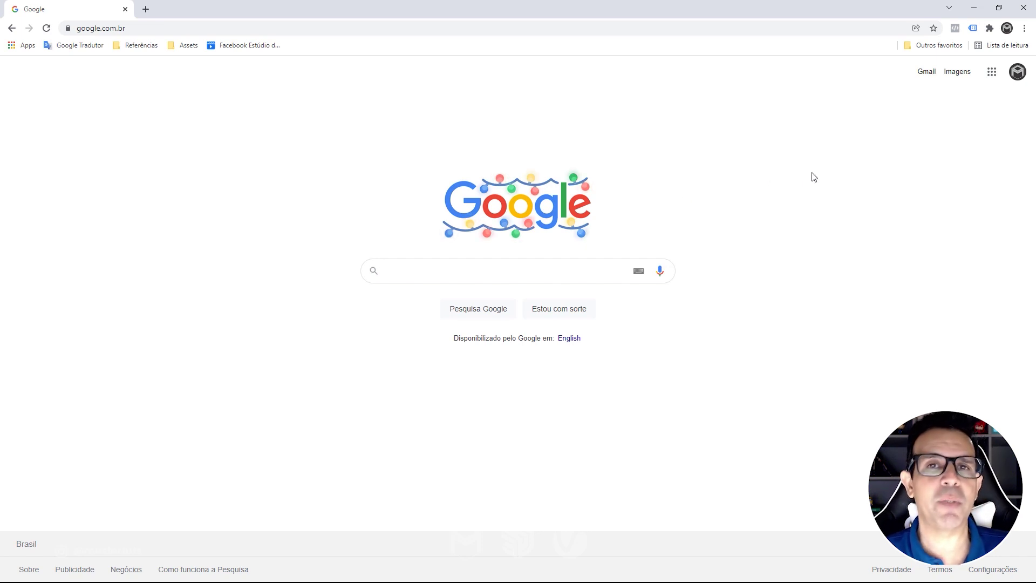
Search Google Images for 'velvet chair'.
left_click(958, 72)
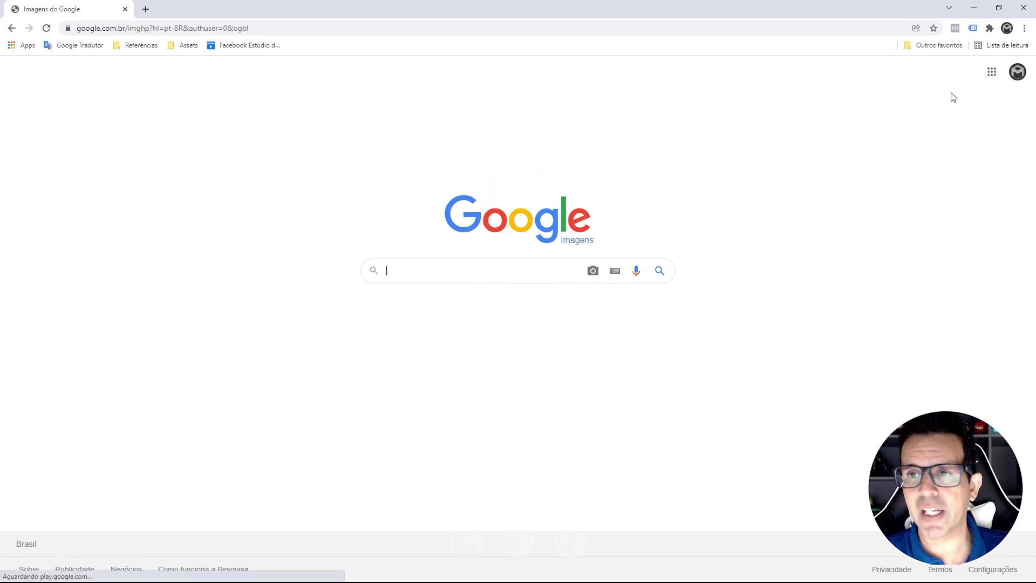
left_click(497, 268)
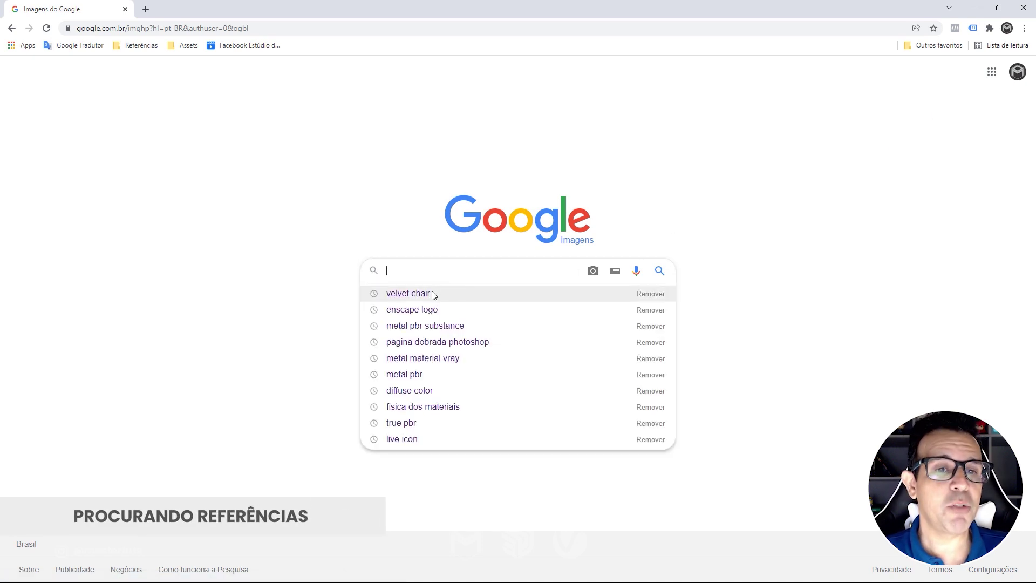
left_click(437, 297)
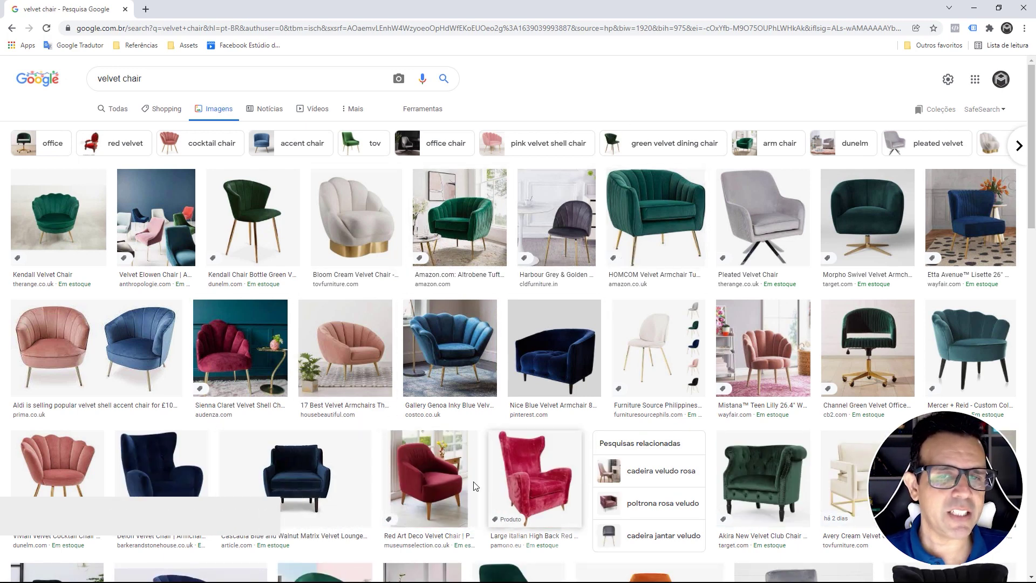
Preview the green HOMCOM and red high-back velvet armchair reference photos.
left_click(670, 227)
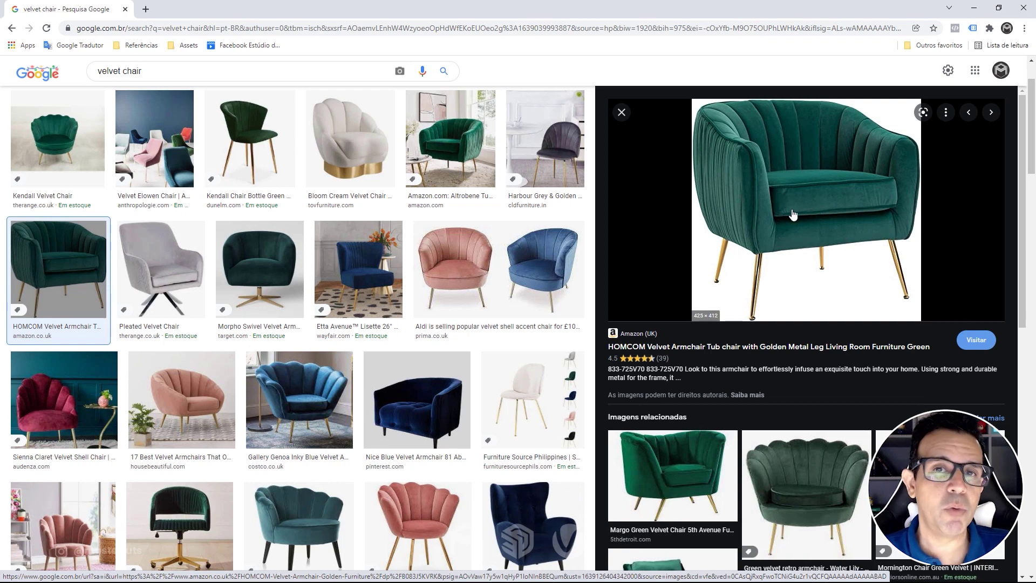
left_click(621, 112)
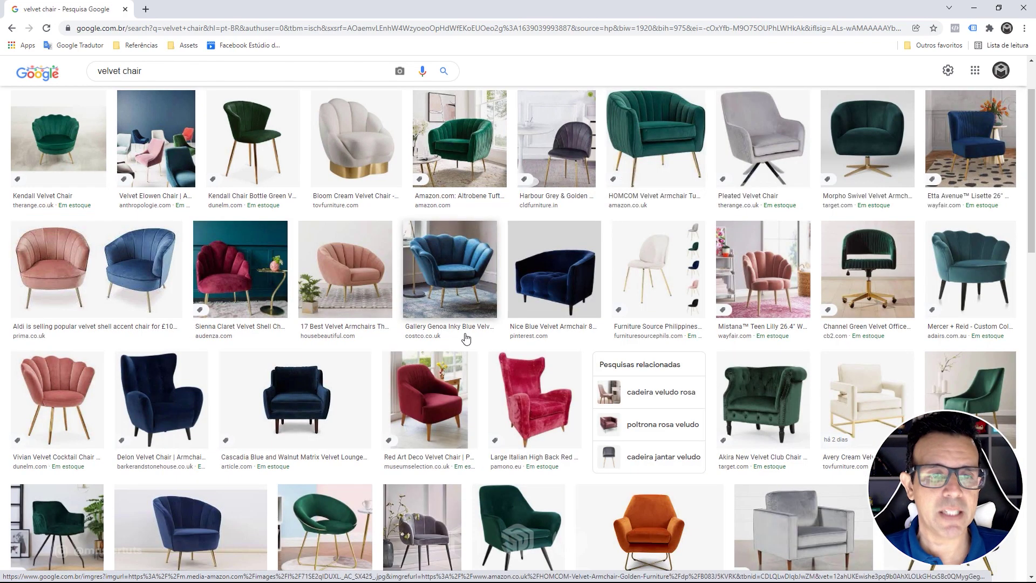
left_click(537, 400)
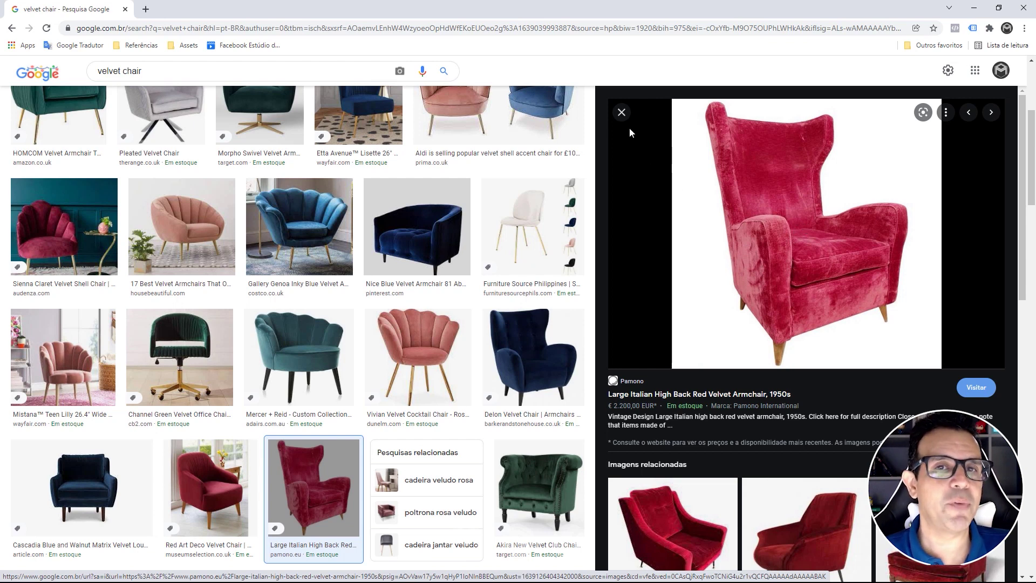
mouse_move(751, 234)
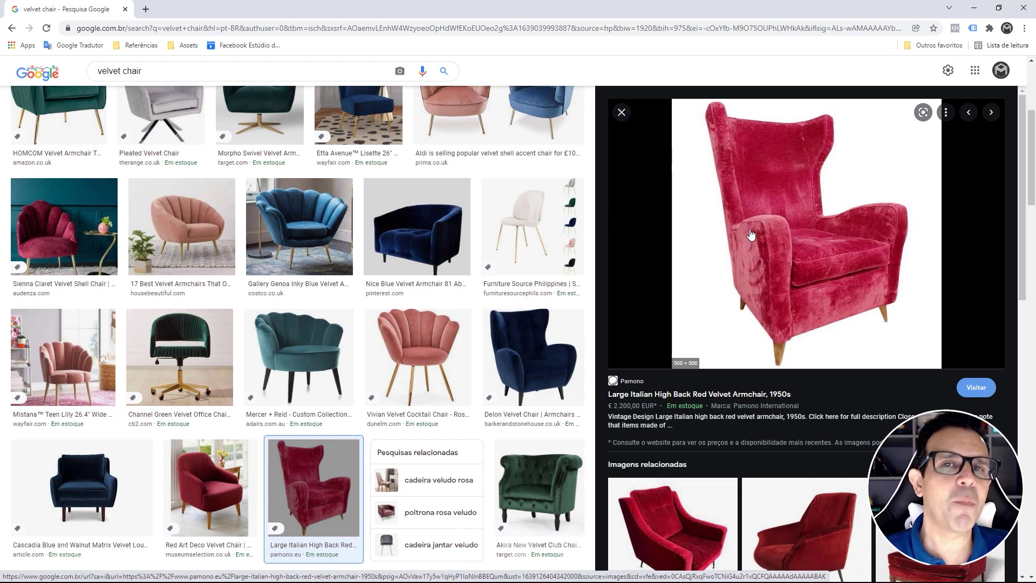
left_click(622, 113)
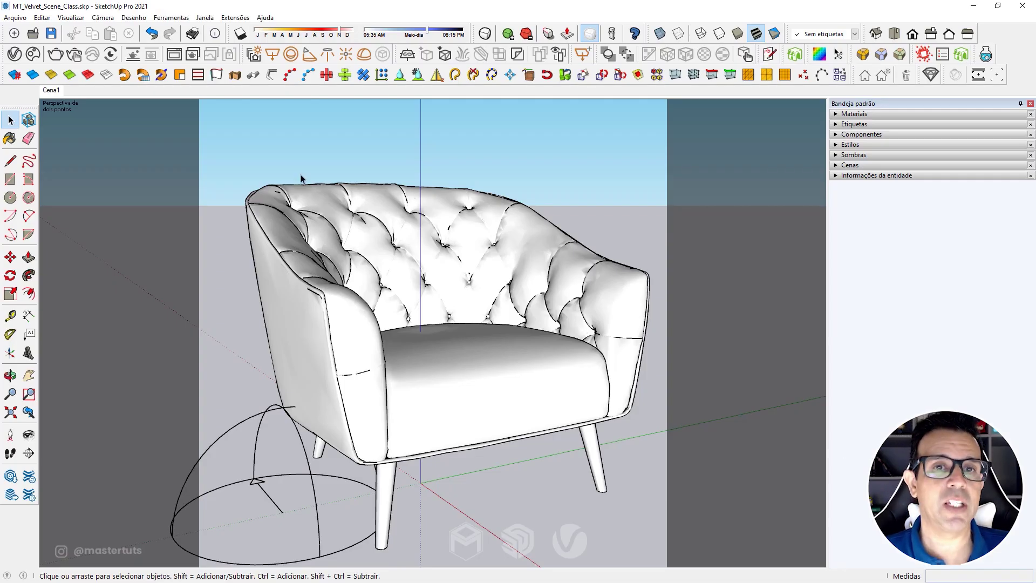
Start a V-Ray interactive render and show the Armchair proxy's material slots in the Asset Editor.
left_click(73, 54)
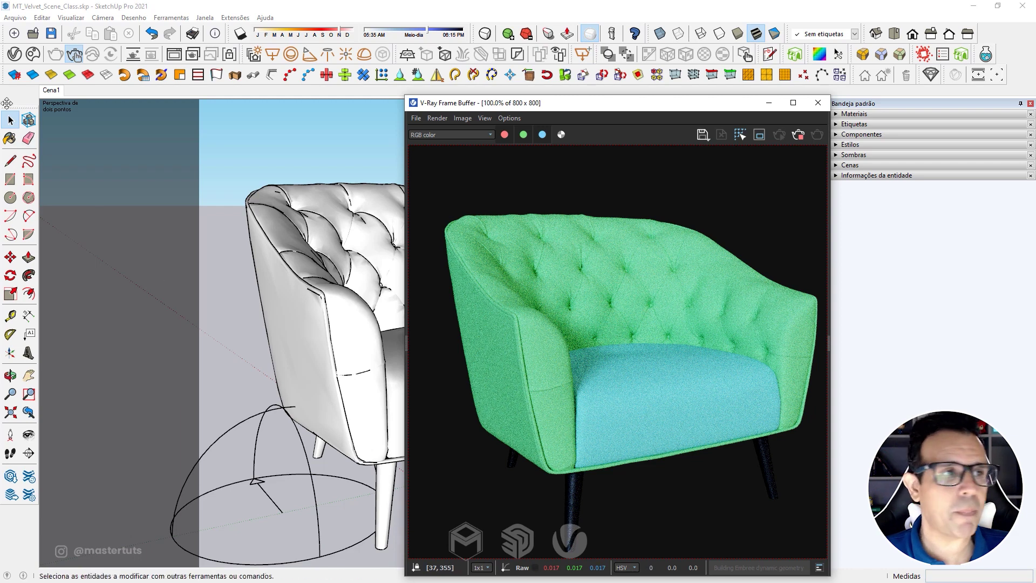
left_click(14, 54)
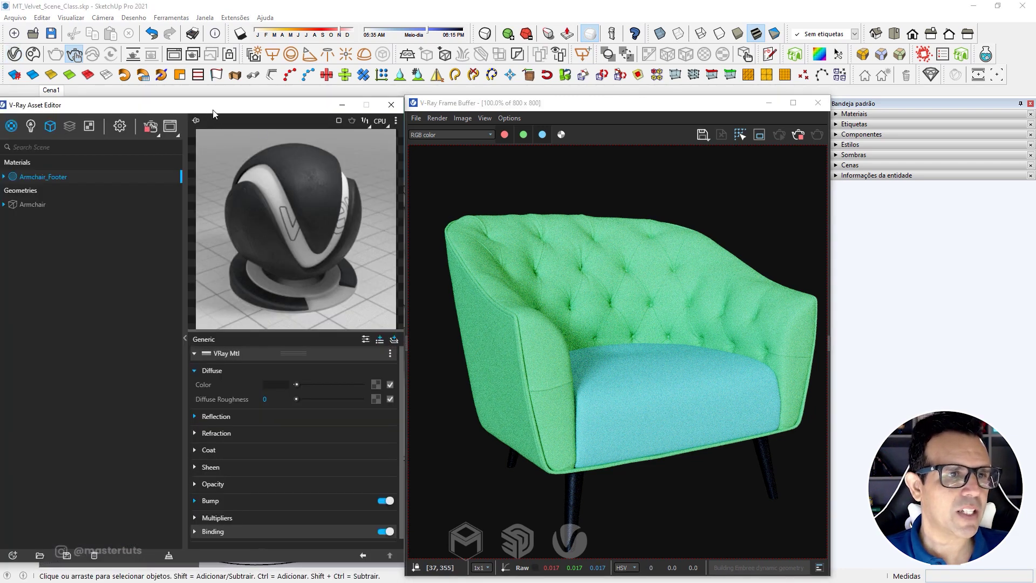
left_click_drag(213, 112, 234, 105)
left_click(63, 202)
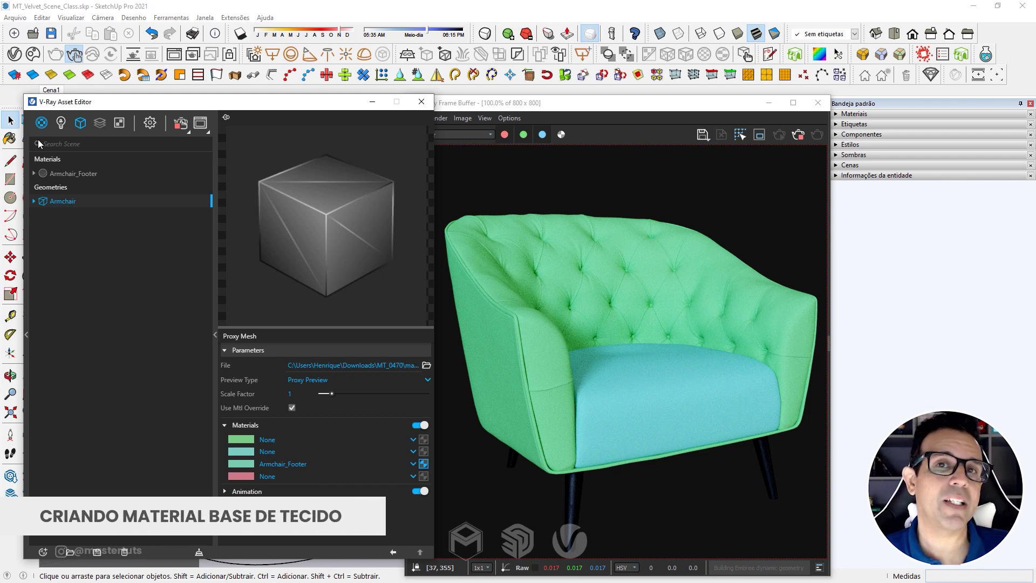
Create a new Generic material named Armchair_Fabric_01.
left_click(42, 122)
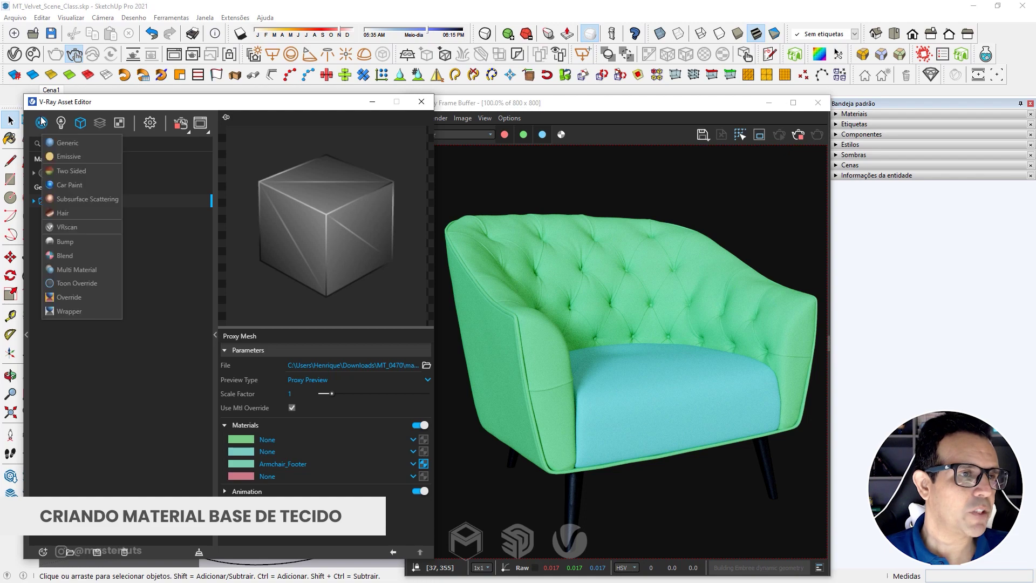
left_click(72, 147)
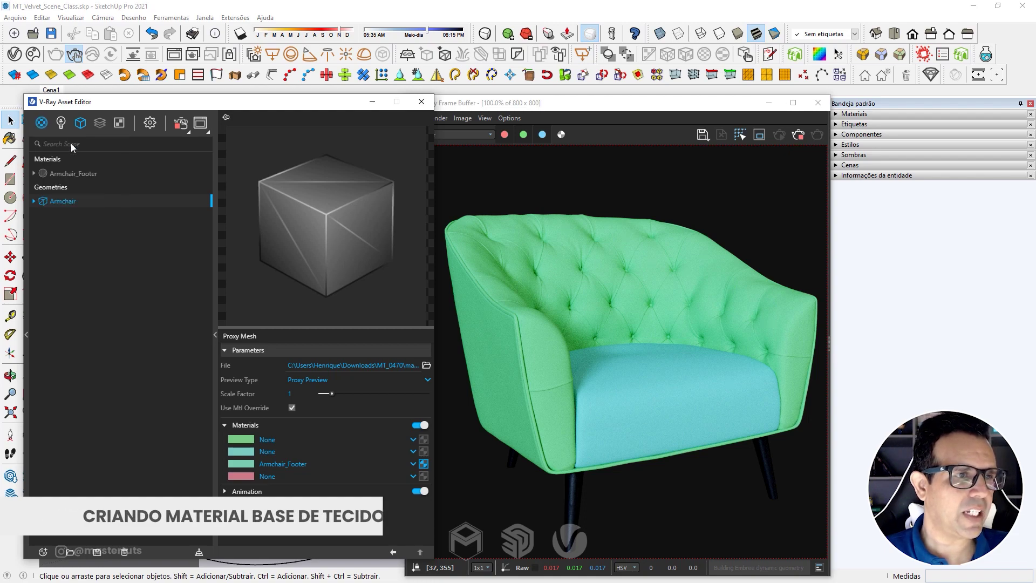
left_click(60, 215)
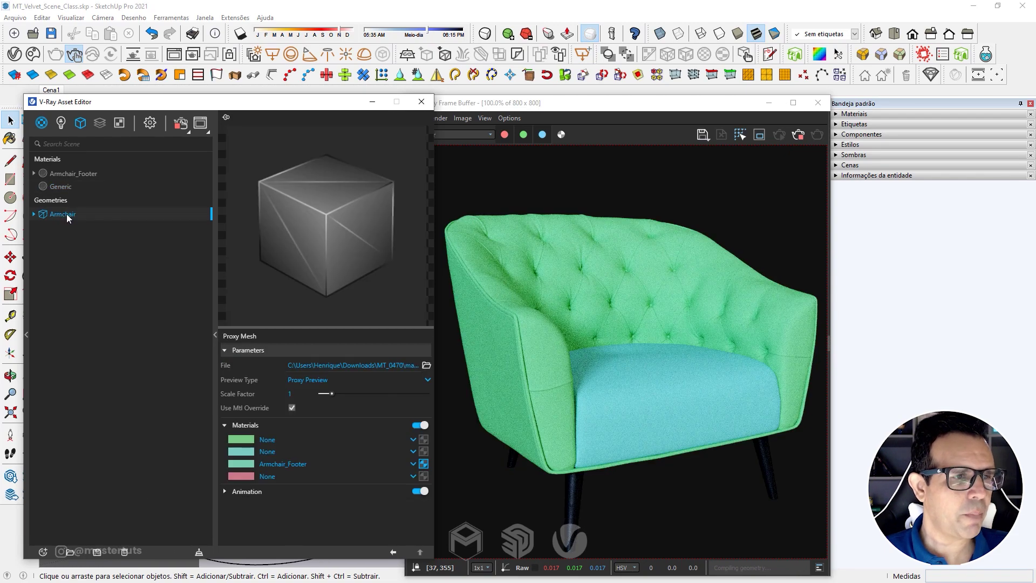
double_click(68, 215)
key("ctrl+c")
double_click(61, 186)
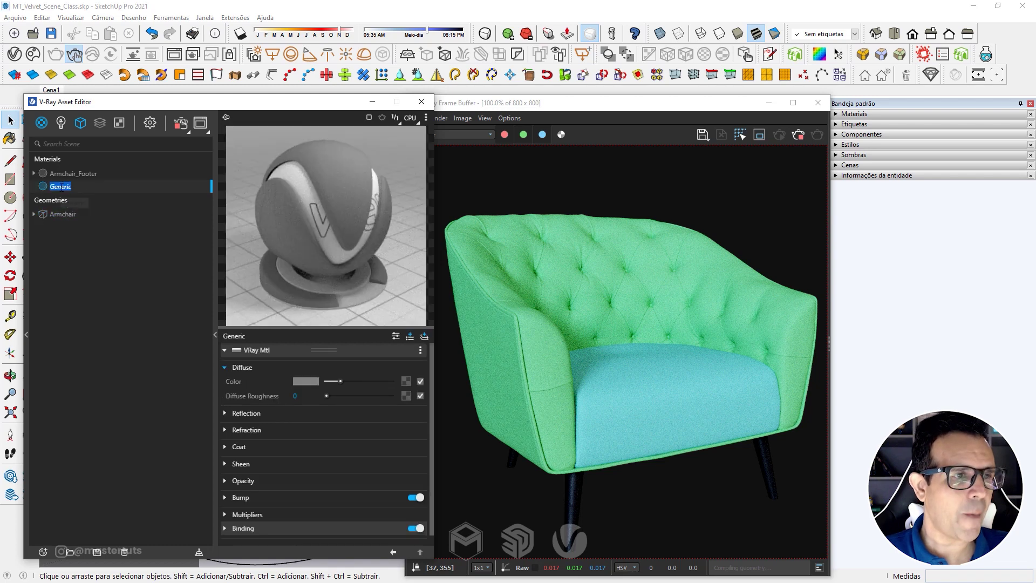
key("ctrl+v")
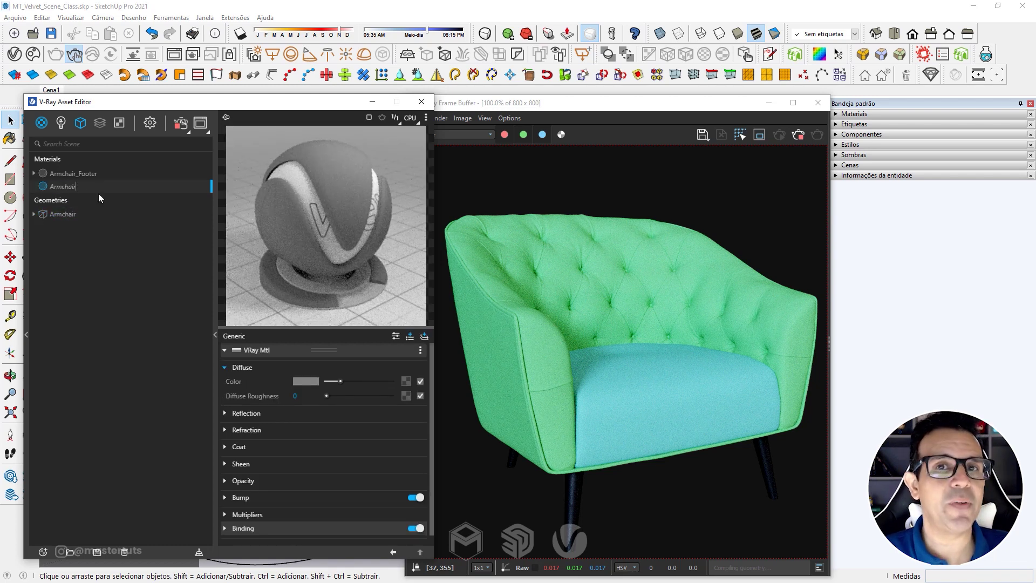
key("BackSpace")
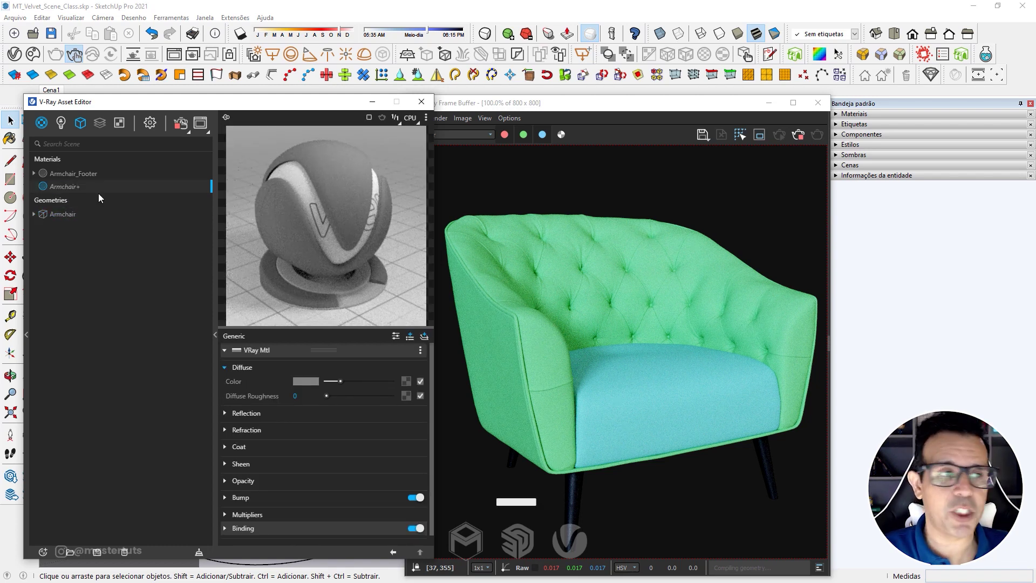
type("_")
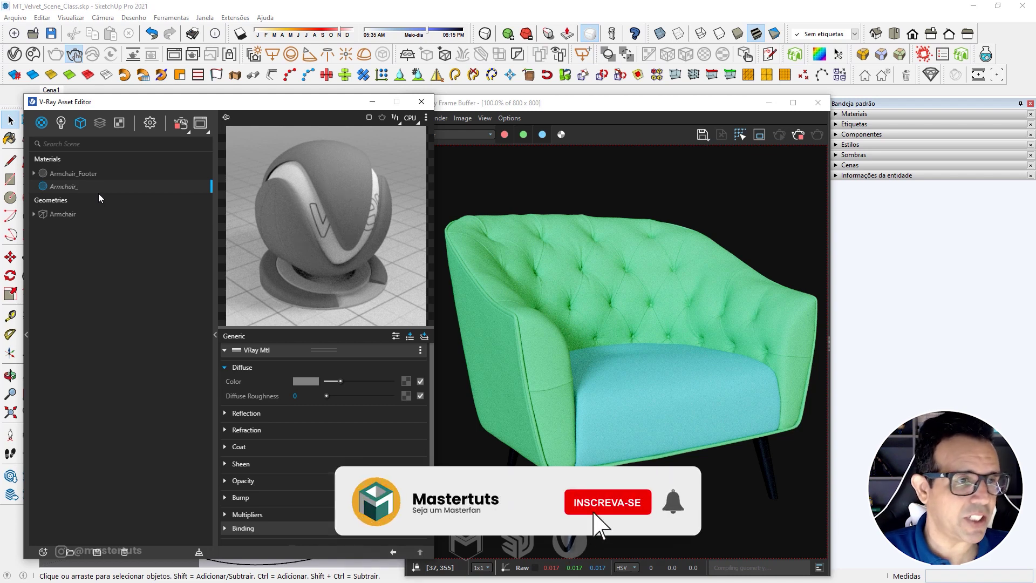
type("Fabric")
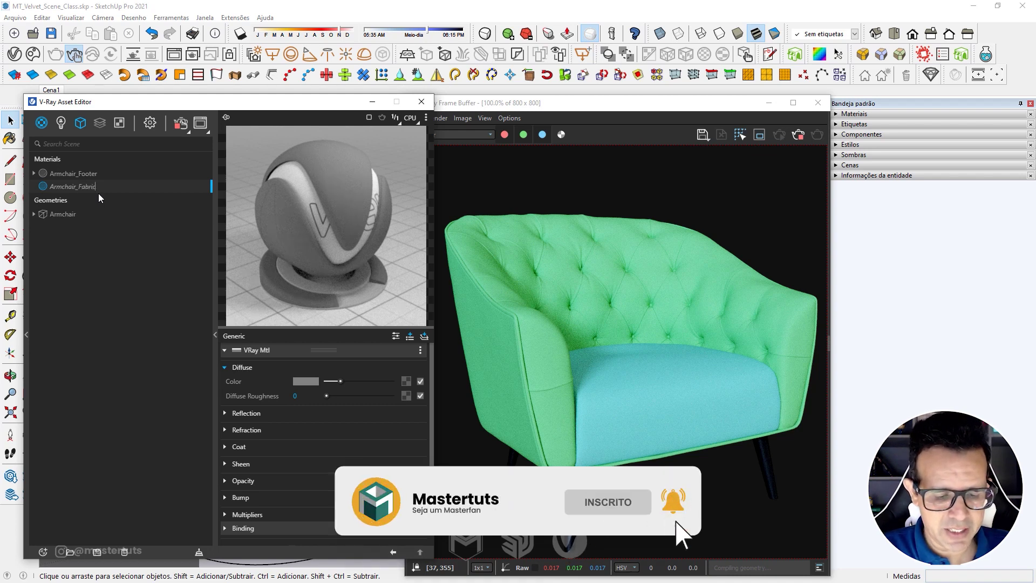
type("_01")
key("Return")
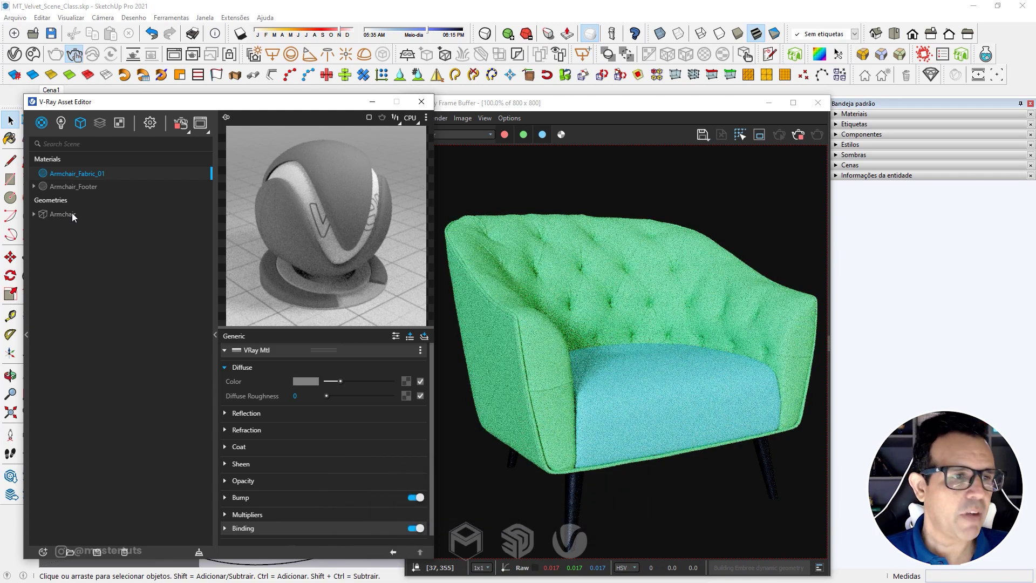
Assign Armchair_Fabric_01 to the Armchair proxy's material slots 1, 2 and 4.
left_click(72, 213)
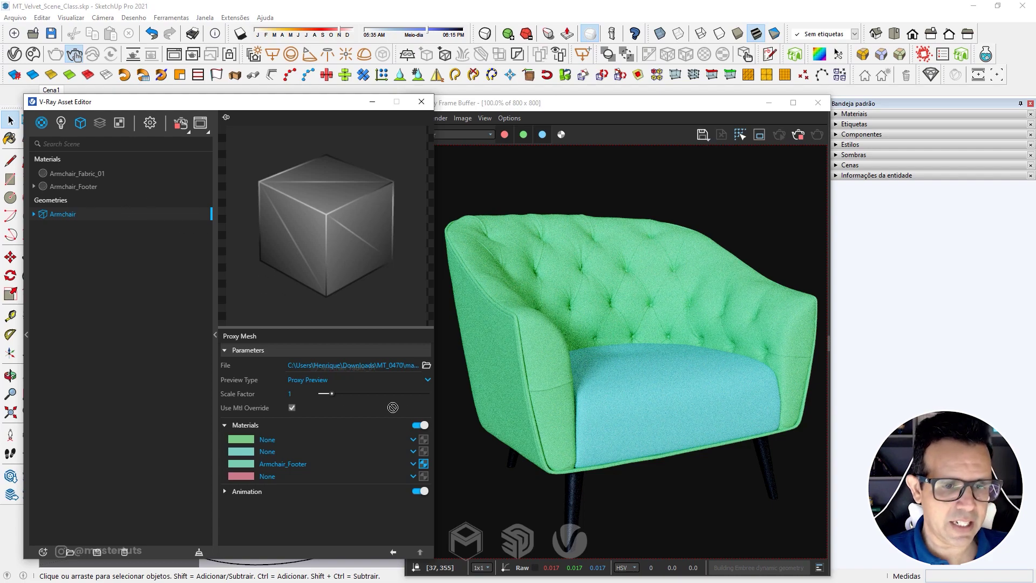
left_click(424, 440)
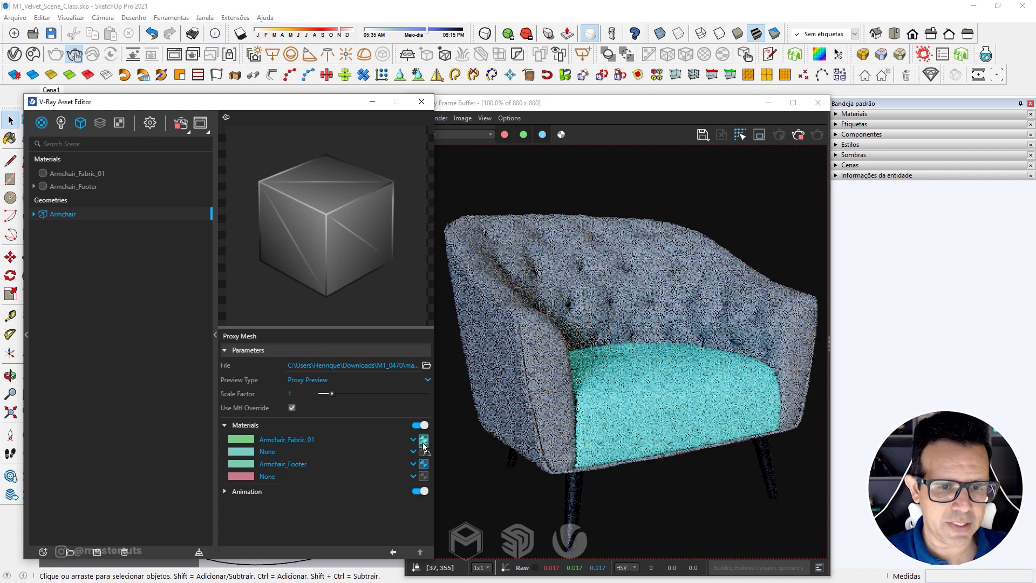
left_click(423, 451)
left_click(424, 476)
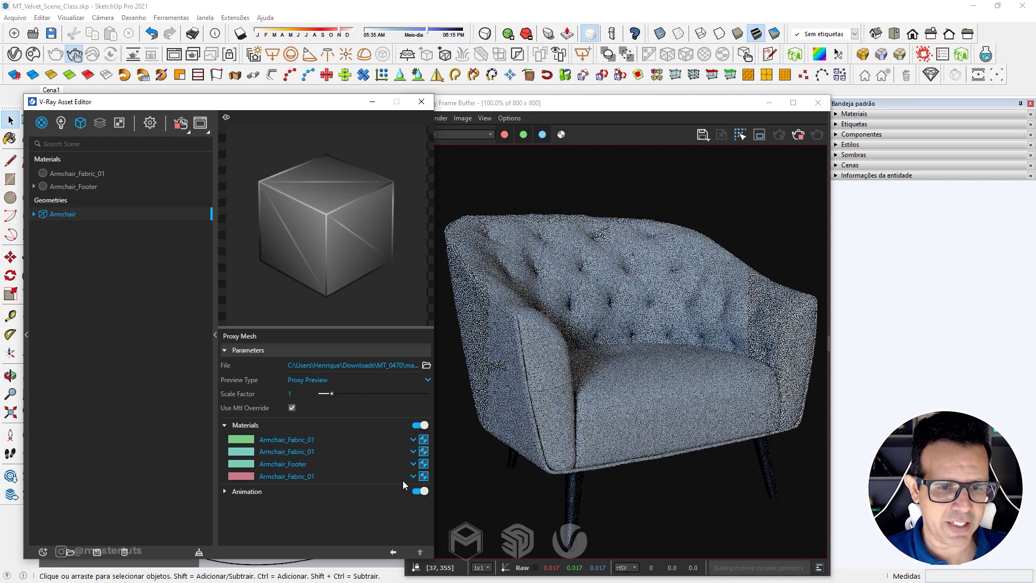
left_click(422, 442)
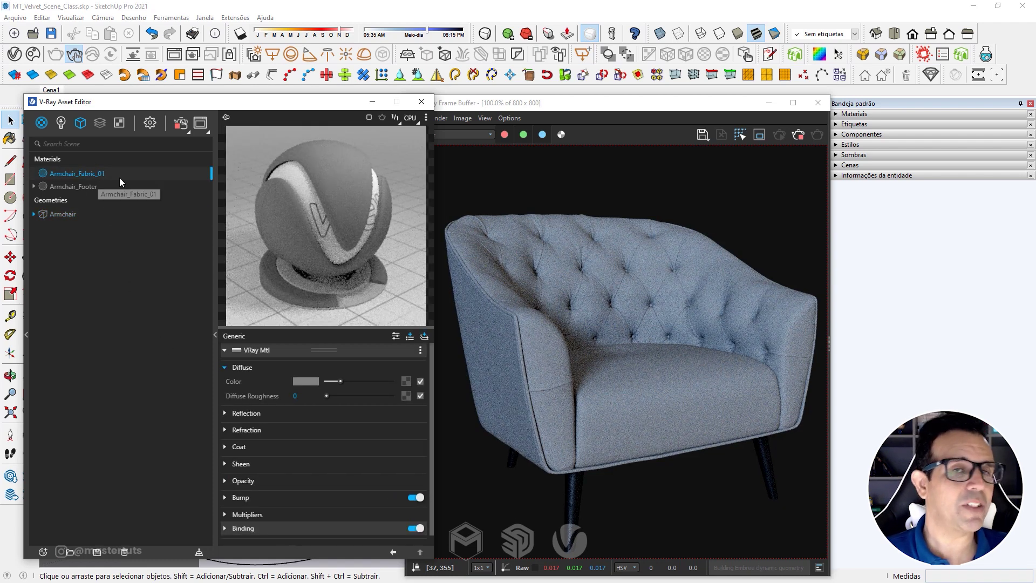
Preview Armchair_Fabric_01 on the Fabric scene and expand its Sheen settings.
left_click(425, 118)
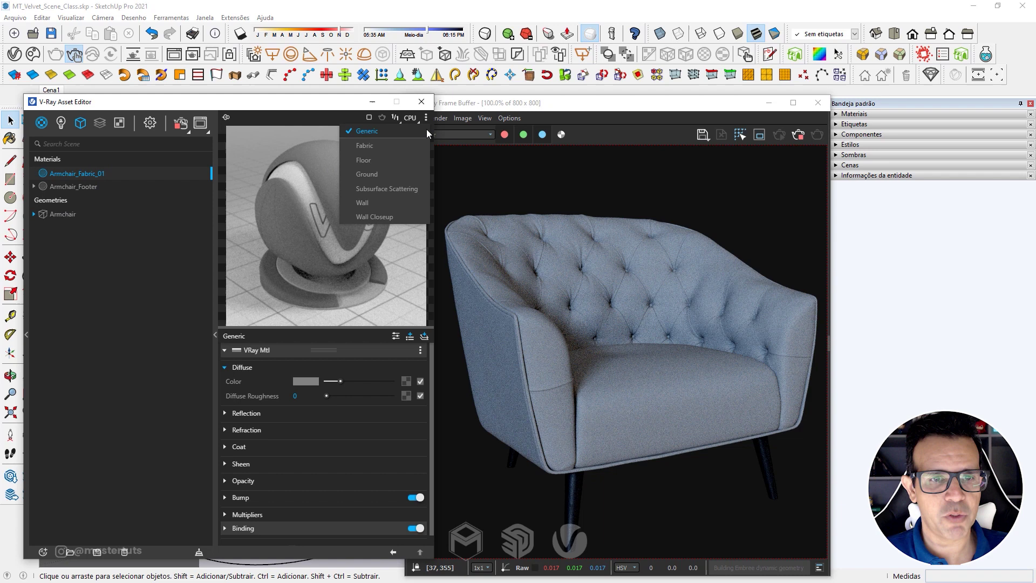
left_click(394, 146)
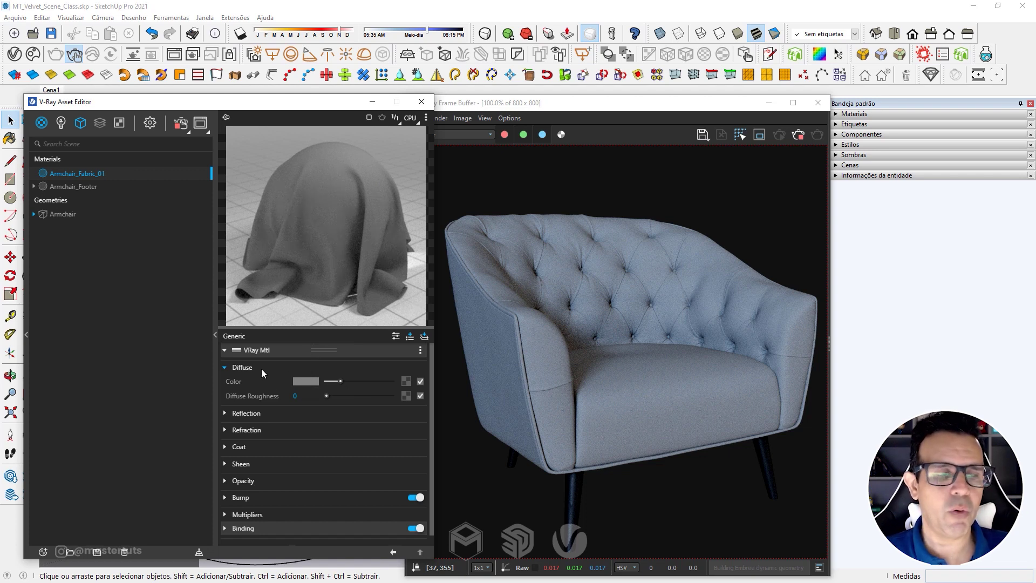
left_click(262, 465)
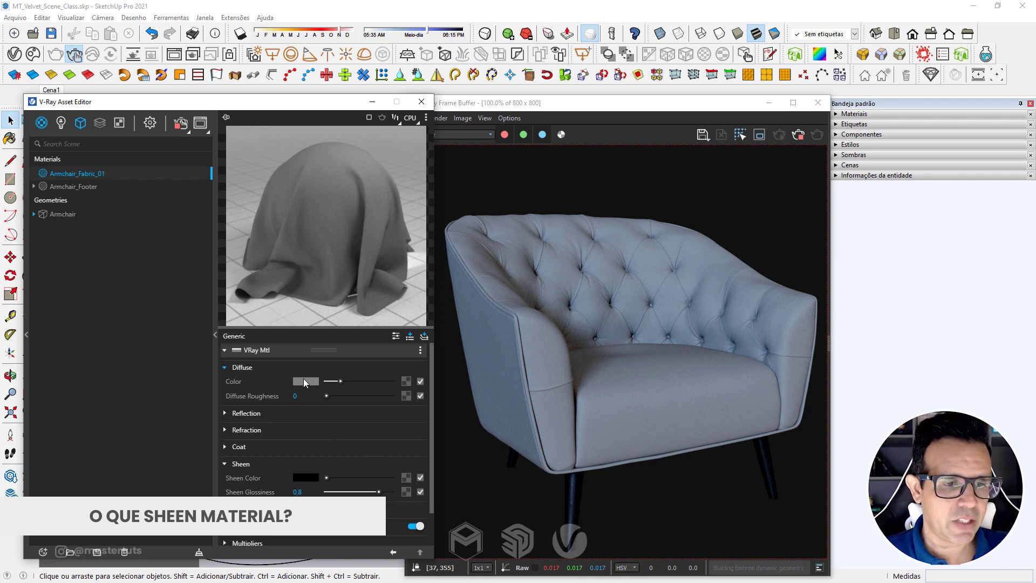
mouse_move(305, 381)
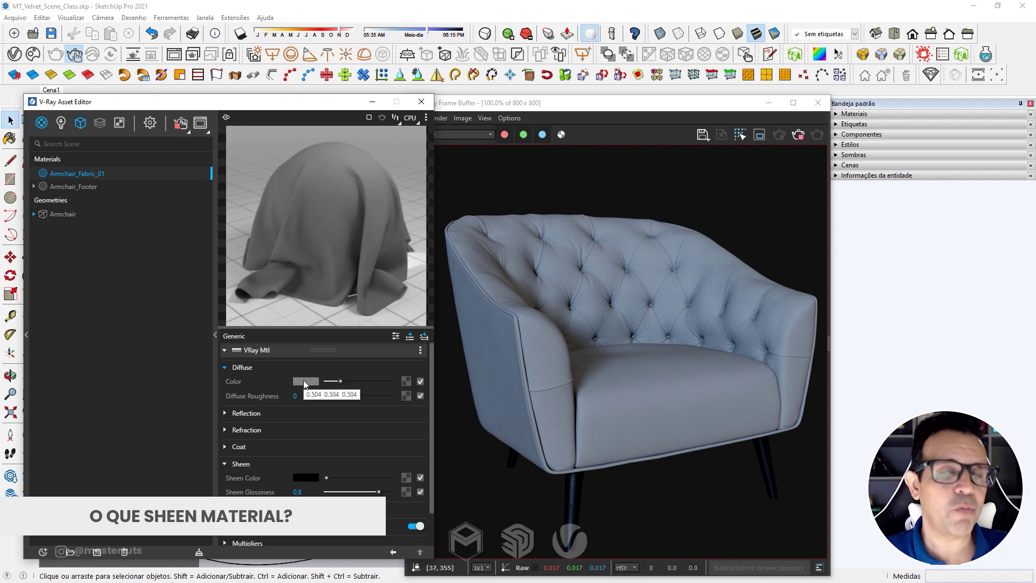
Set the diffuse colour to deep purple (RGB 86, 8, 94) and copy it to Sheen Color.
left_click(304, 382)
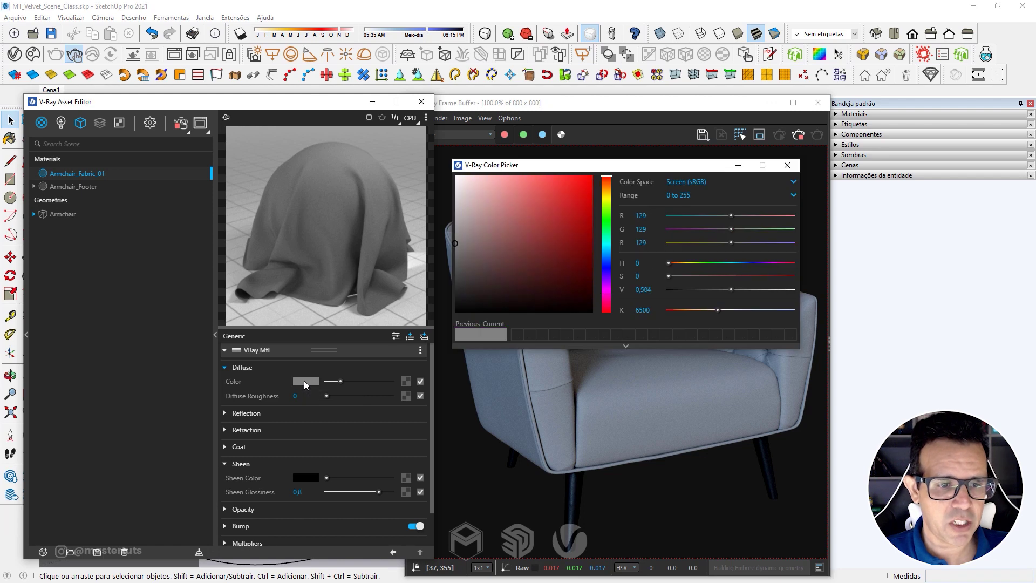
left_click(606, 289)
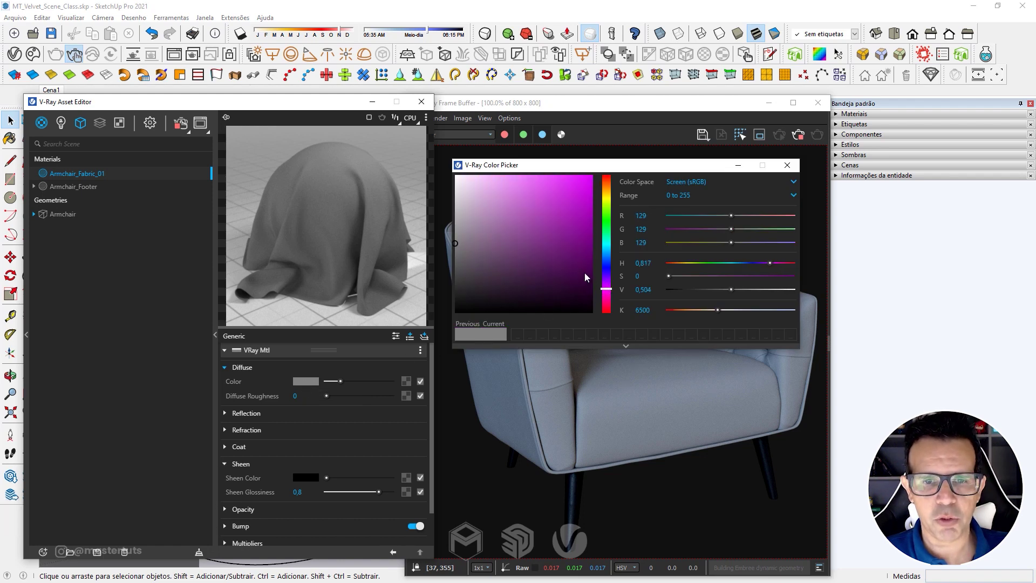
left_click_drag(585, 277, 601, 265)
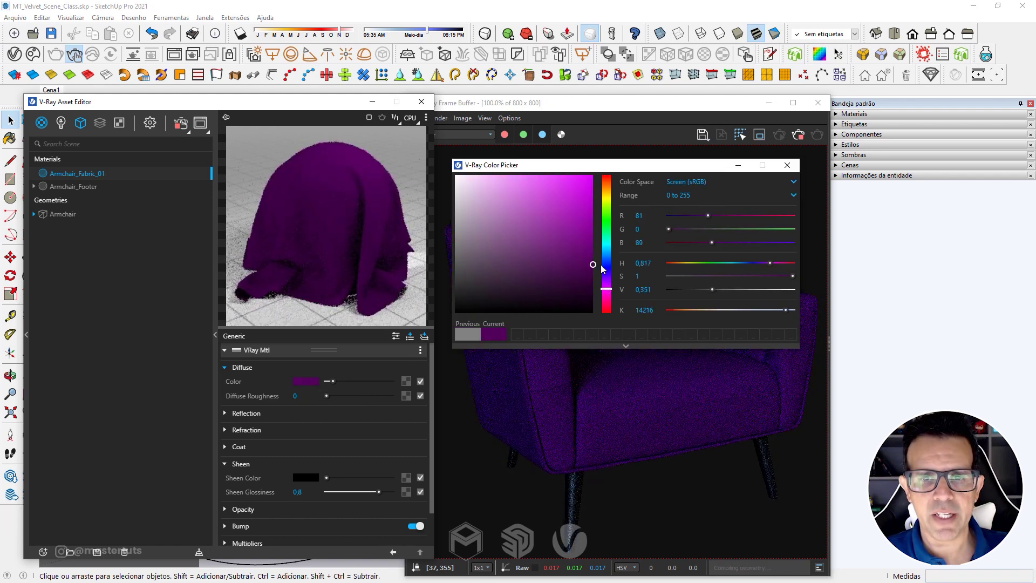
left_click(595, 263)
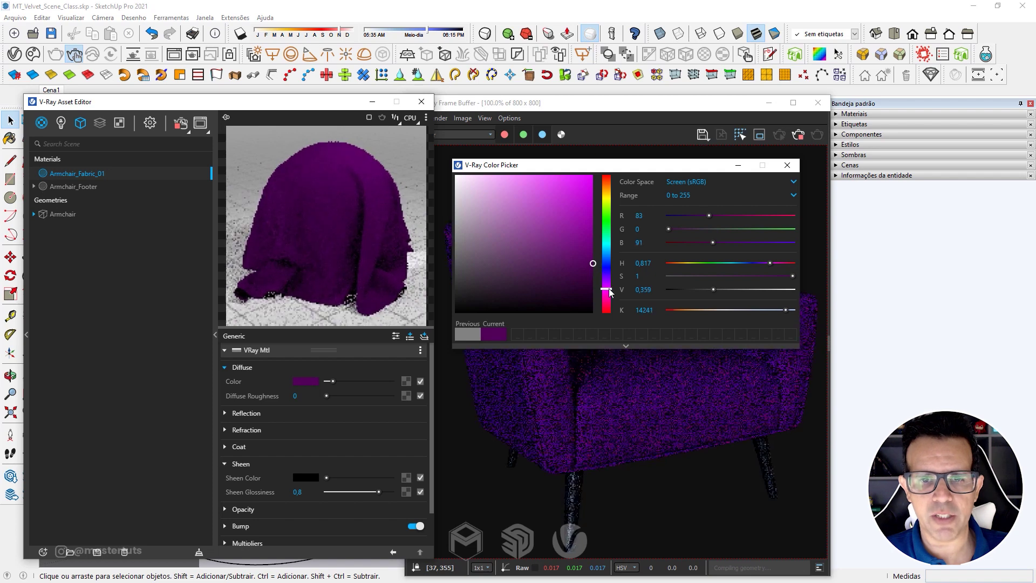
left_click(607, 291)
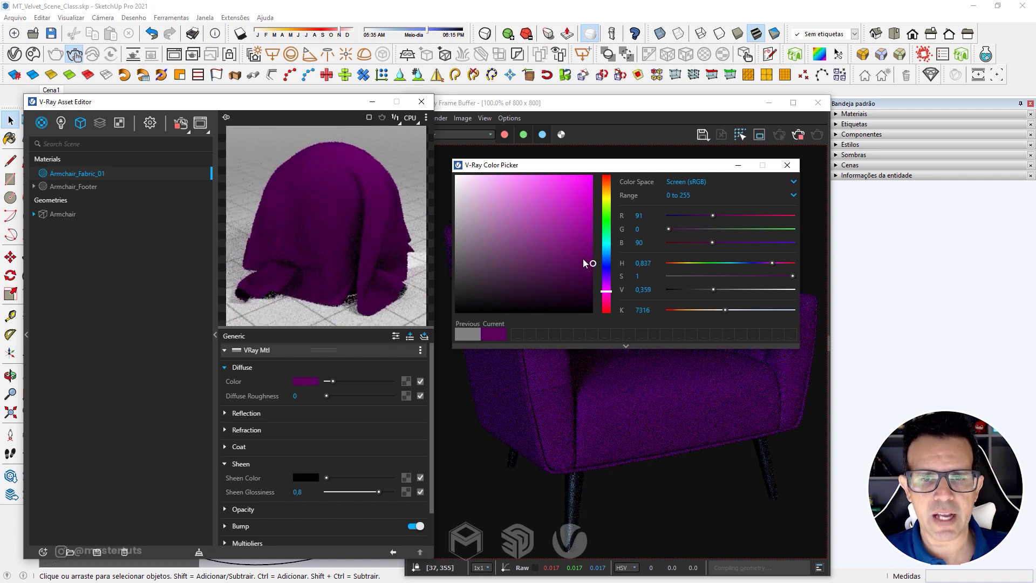
left_click_drag(591, 266, 581, 265)
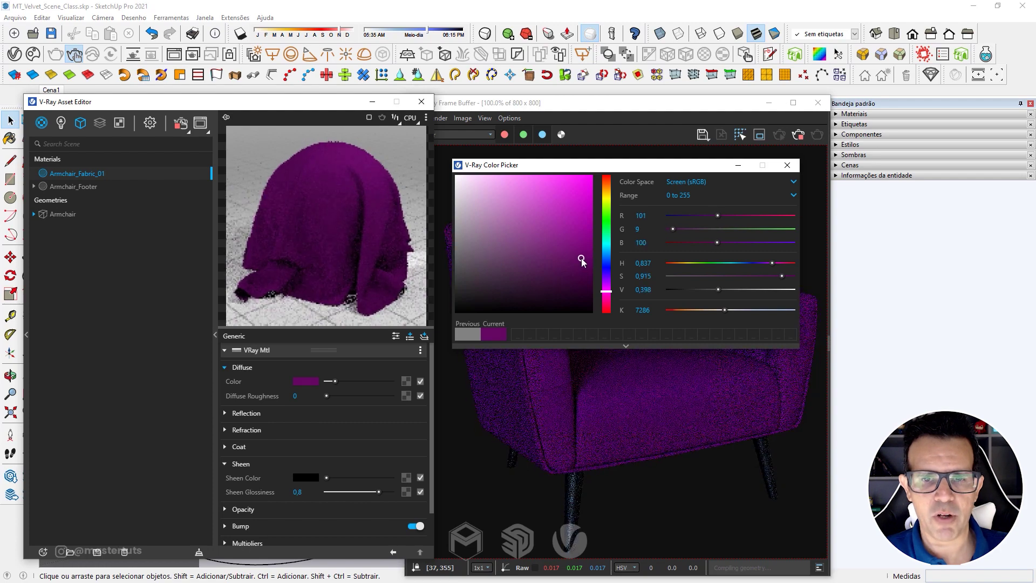
left_click_drag(581, 264, 583, 264)
left_click(606, 293)
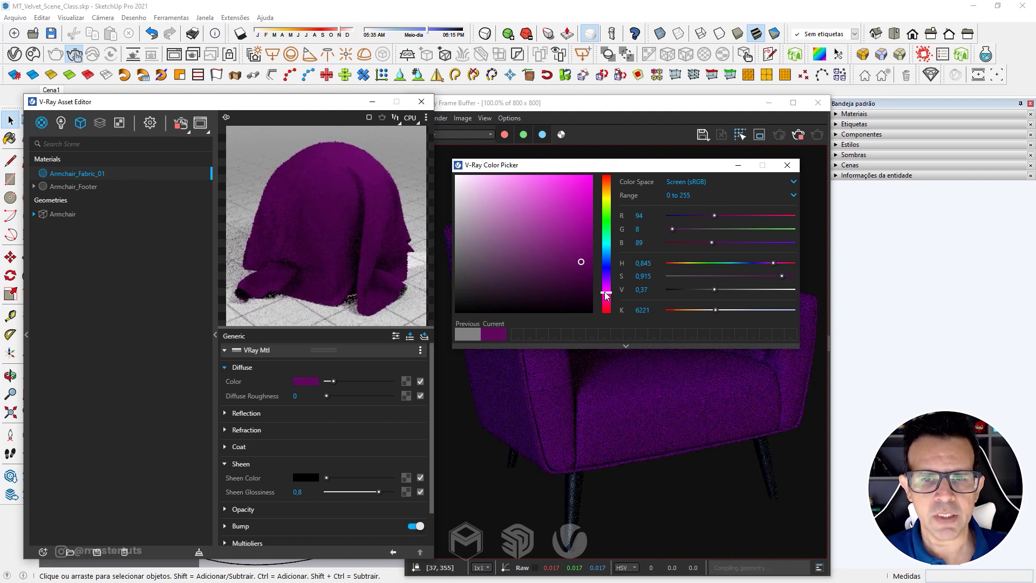
left_click(604, 289)
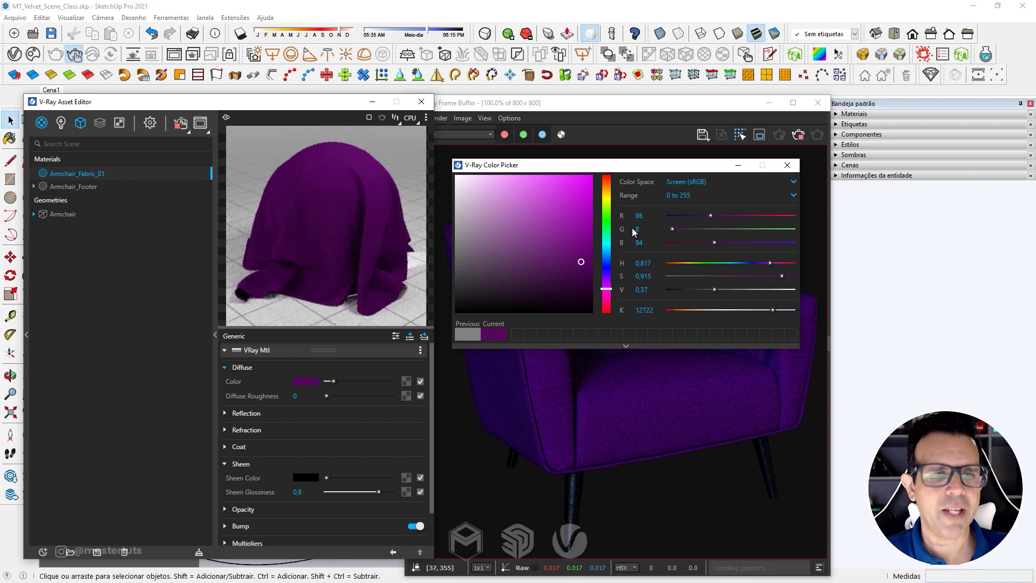
left_click(790, 167)
left_click_drag(304, 381, 306, 479)
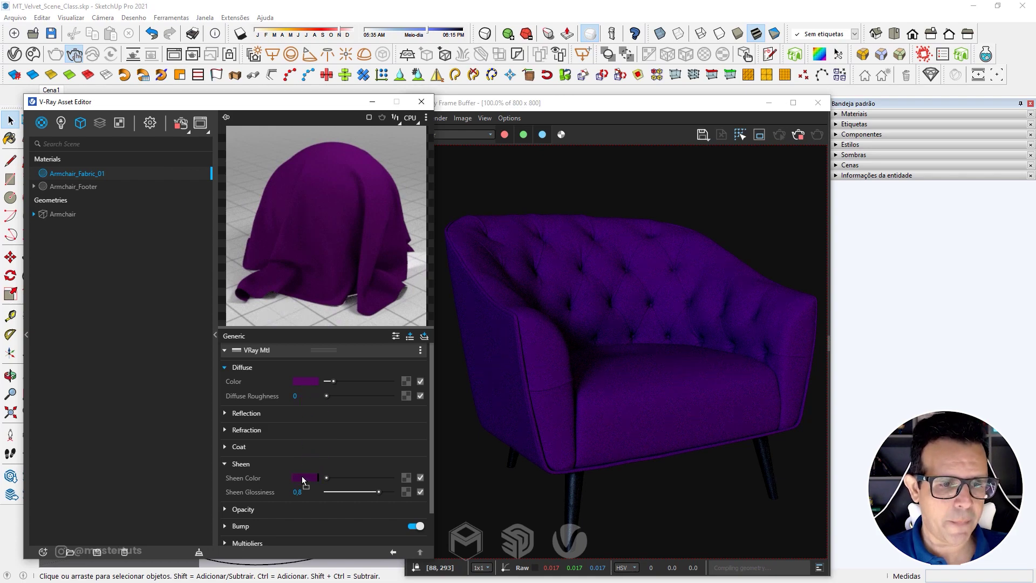
Brighten Armchair_Fabric_01's sheen colour to a vivid, saturated magenta.
left_click(306, 478)
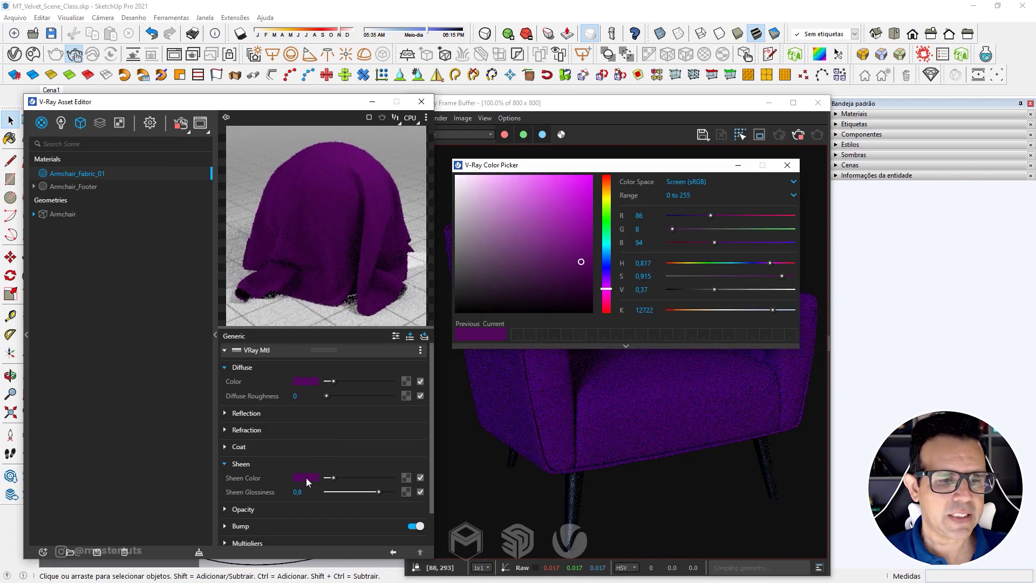
left_click_drag(582, 260, 578, 214)
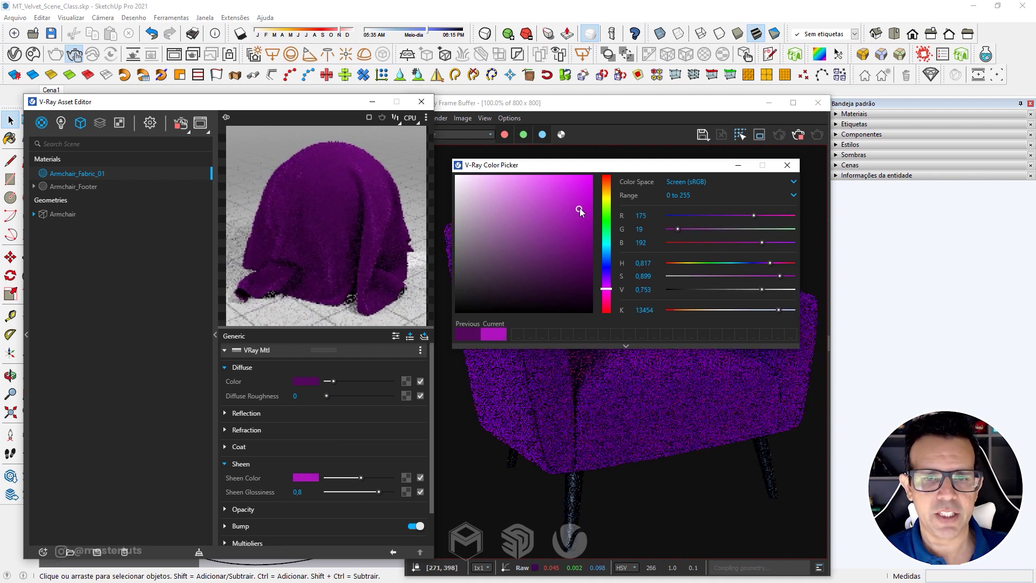
left_click_drag(578, 213, 584, 188)
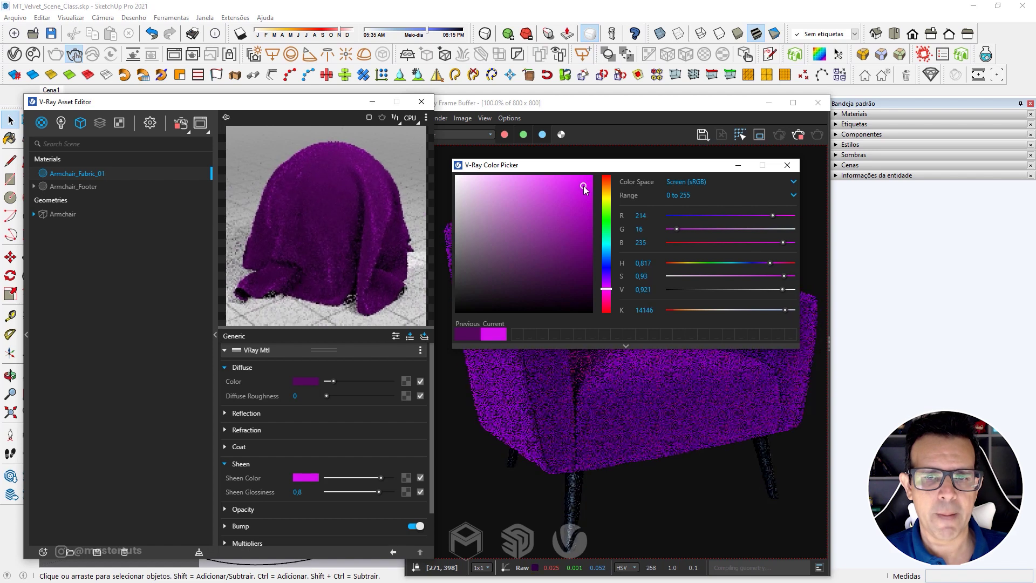
key("Escape")
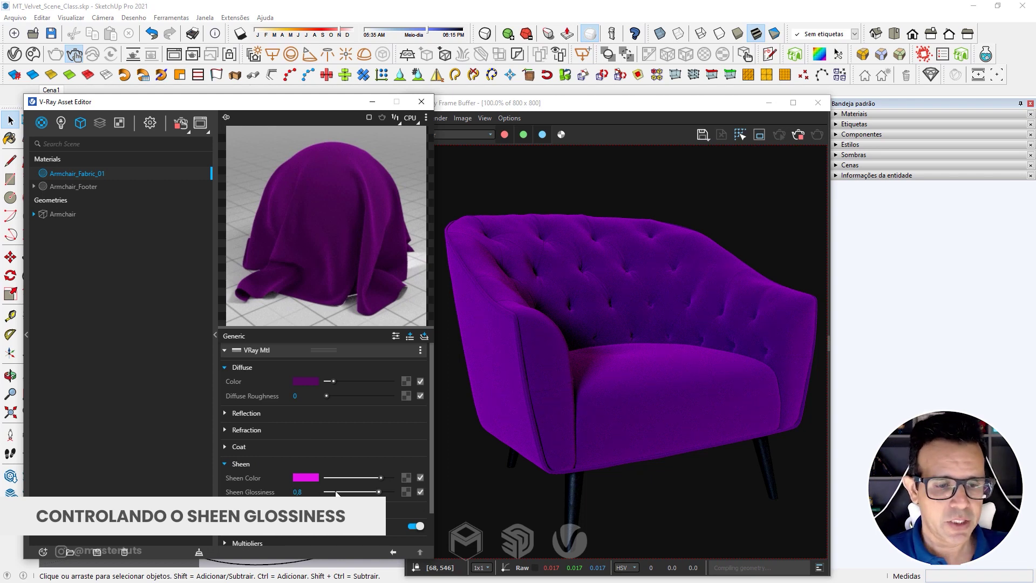
Trial lower and higher sheen glossiness values, then set it to 0.85.
left_click_drag(379, 492, 331, 492)
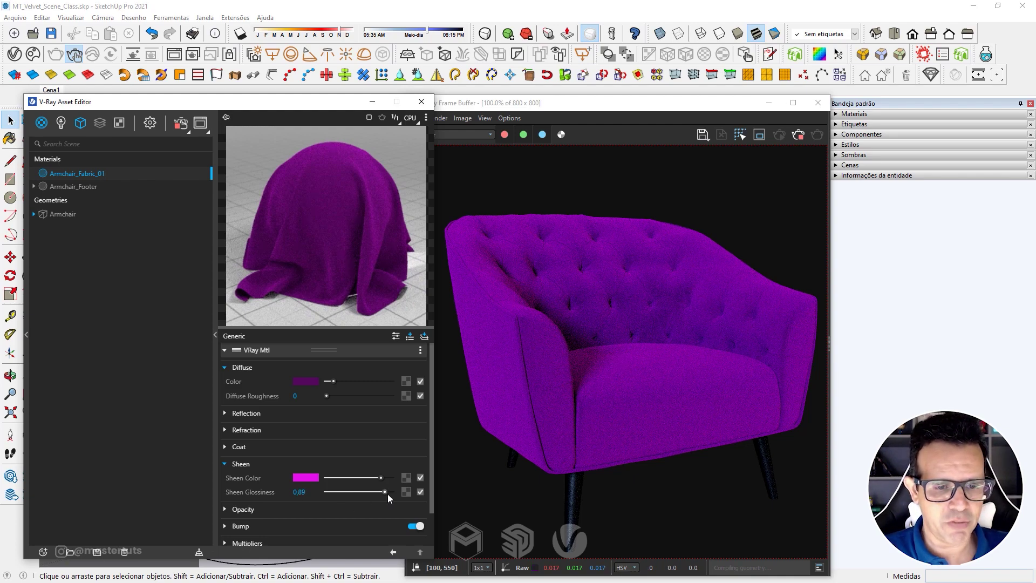
left_click_drag(387, 494, 389, 493)
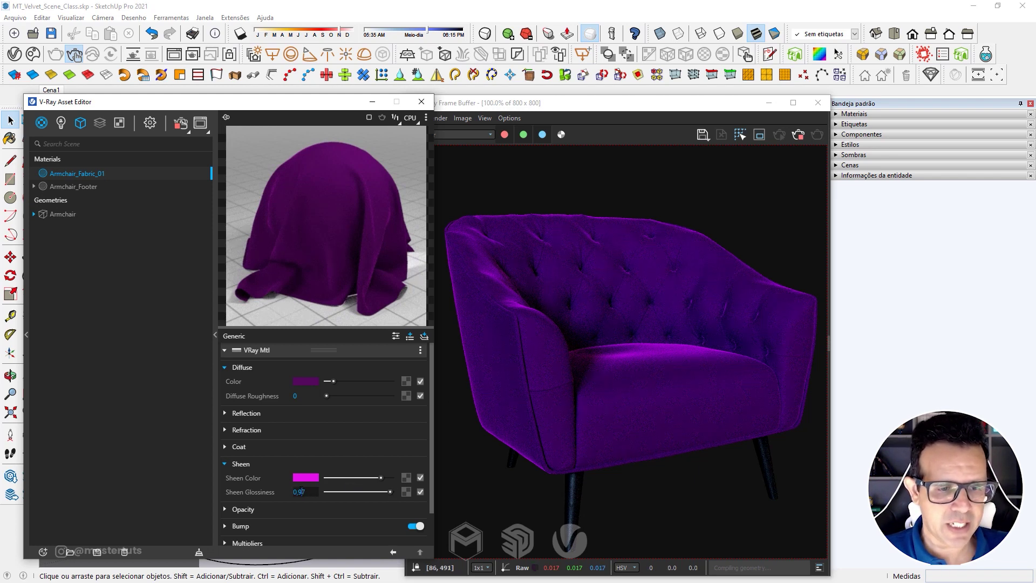
type("0,")
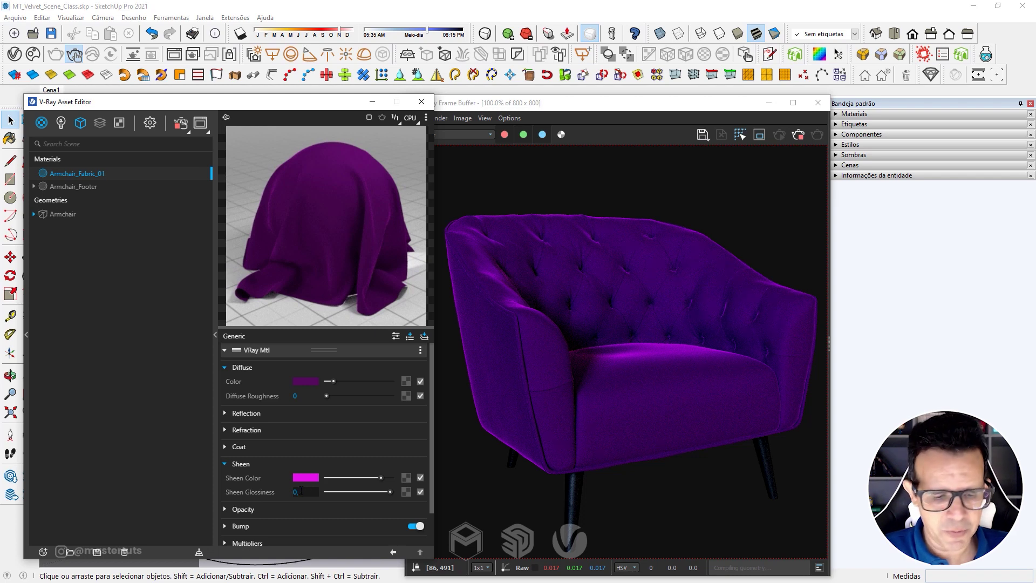
type("7,85")
key("Return")
Duplicate Armchair_Fabric_01 and rename the copy Armchair_Fabric_02.
right_click(91, 171)
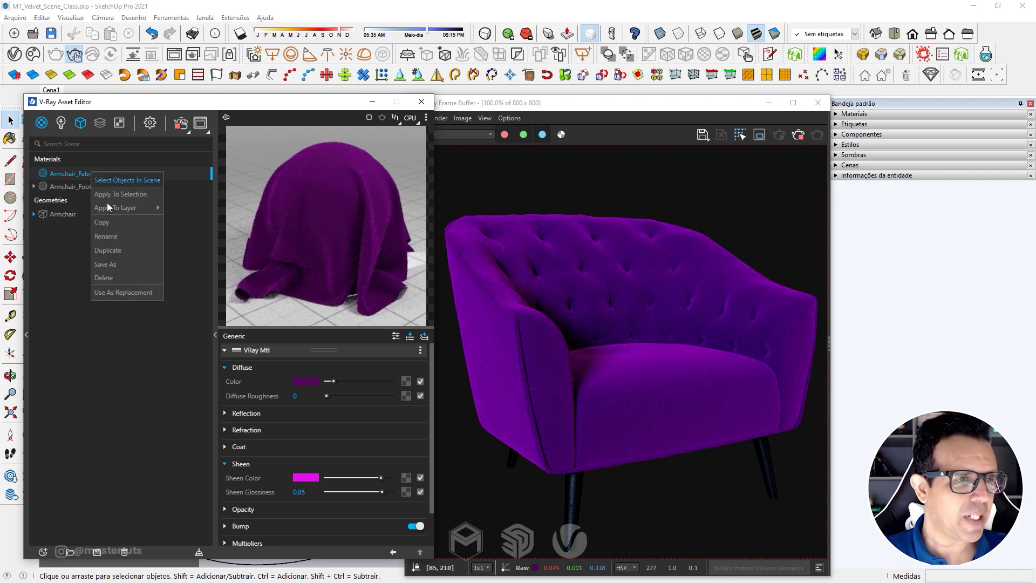
left_click(108, 251)
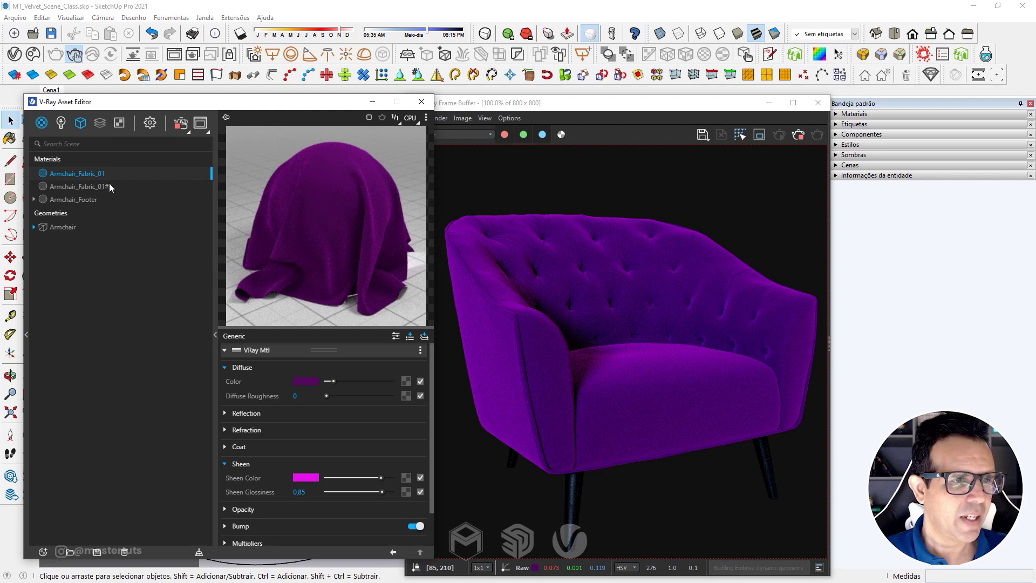
left_click(111, 186)
double_click(109, 187)
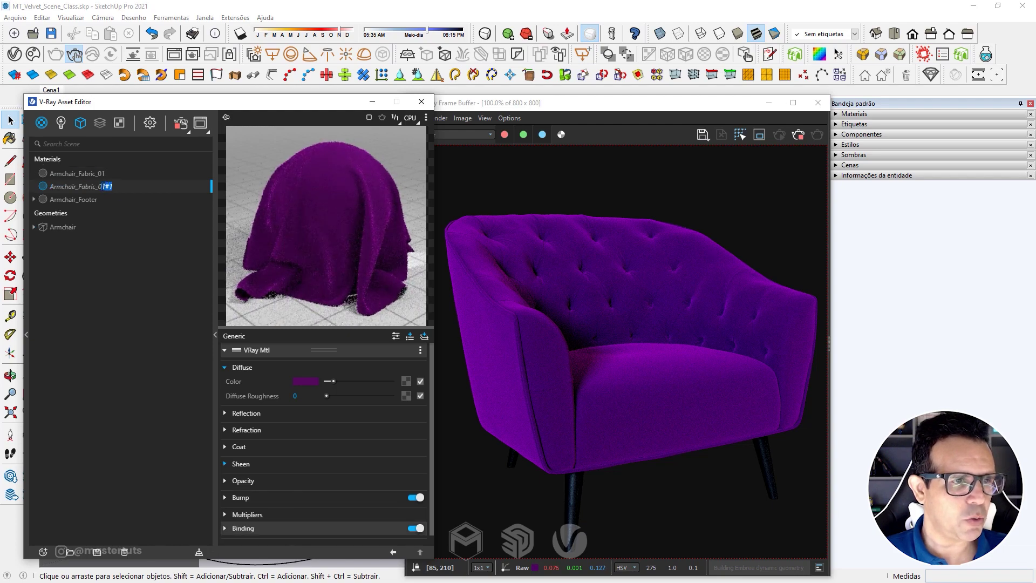
type("2")
key("Return")
left_click(109, 229)
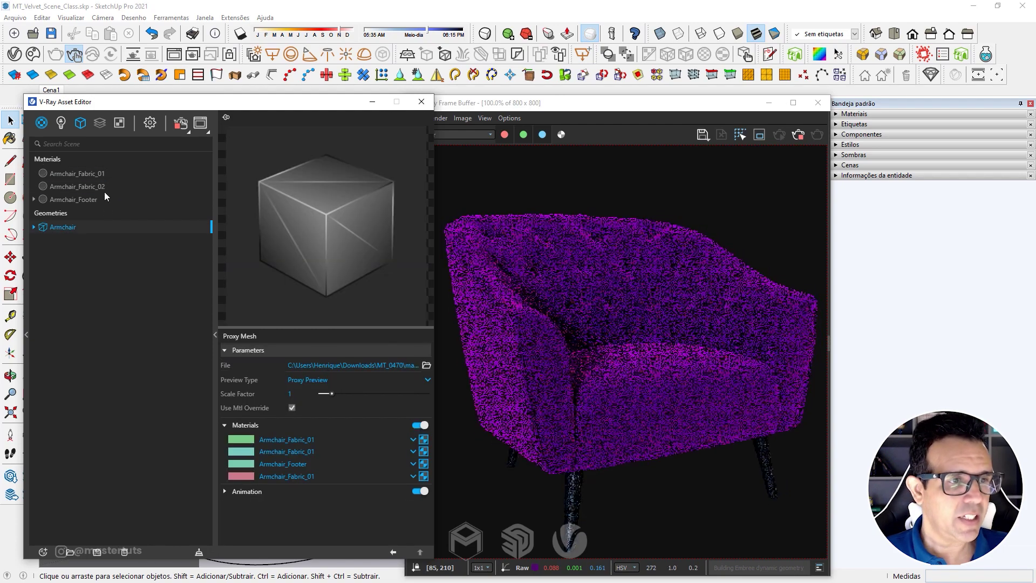
left_click(105, 188)
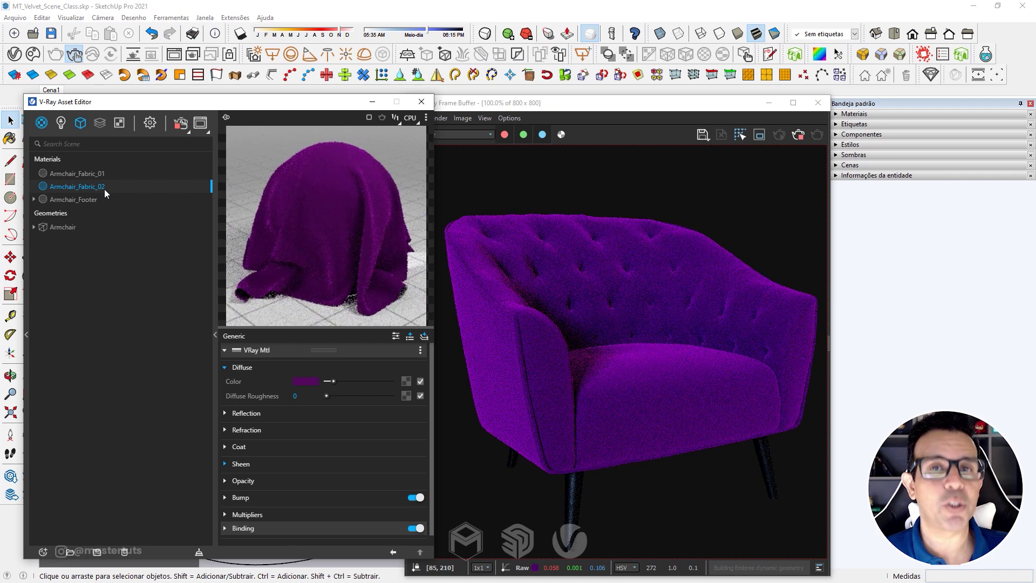
Darken Armchair_Fabric_02's diffuse purple and its magenta sheen colour.
left_click(307, 380)
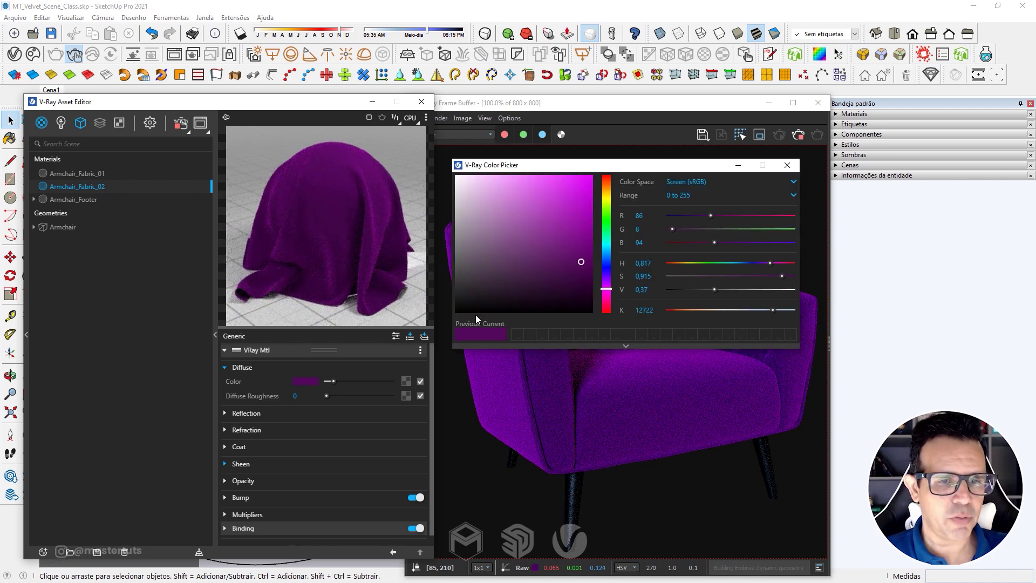
left_click_drag(581, 262, 587, 277)
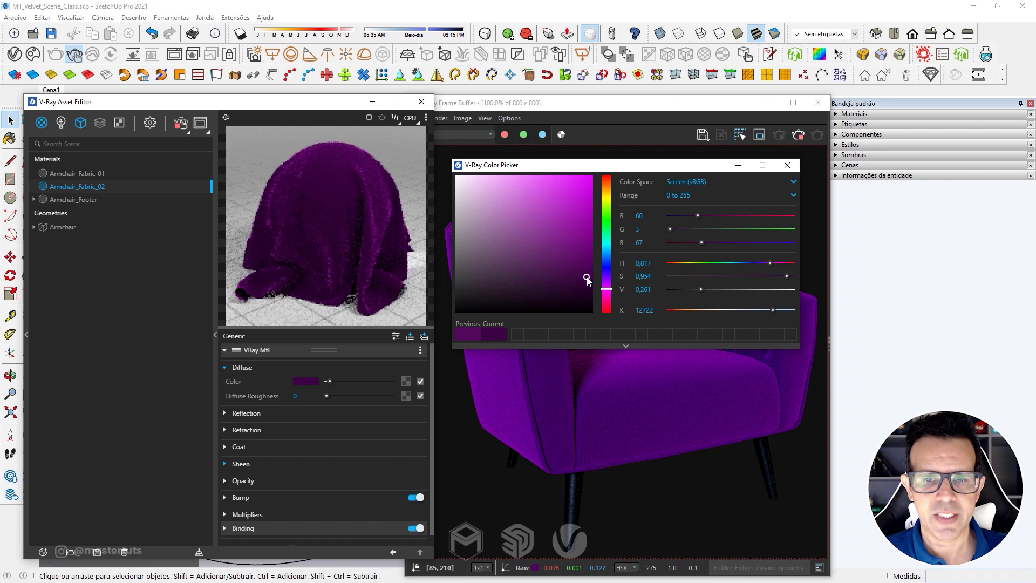
left_click(281, 463)
left_click(318, 478)
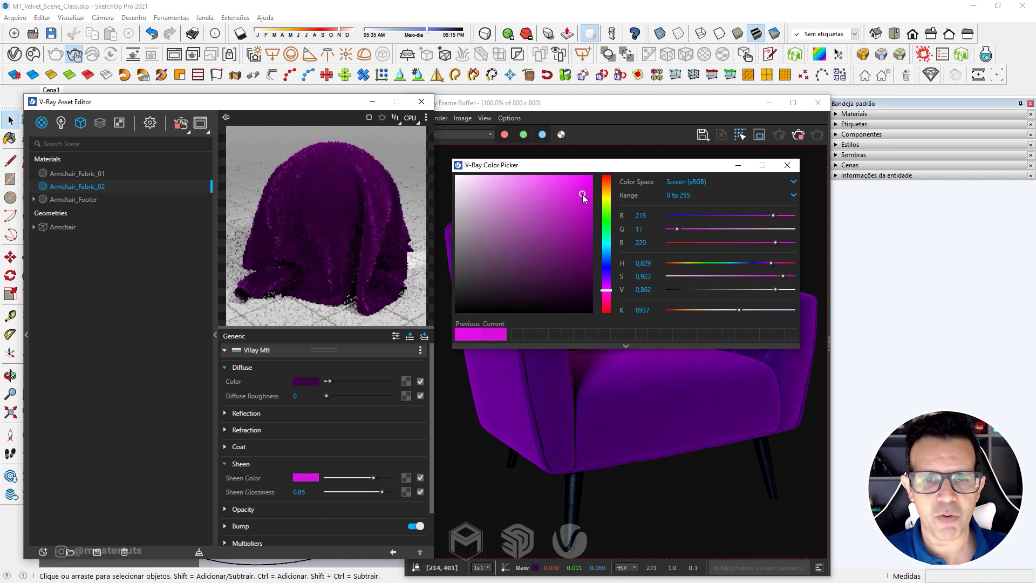
left_click_drag(582, 194, 587, 209)
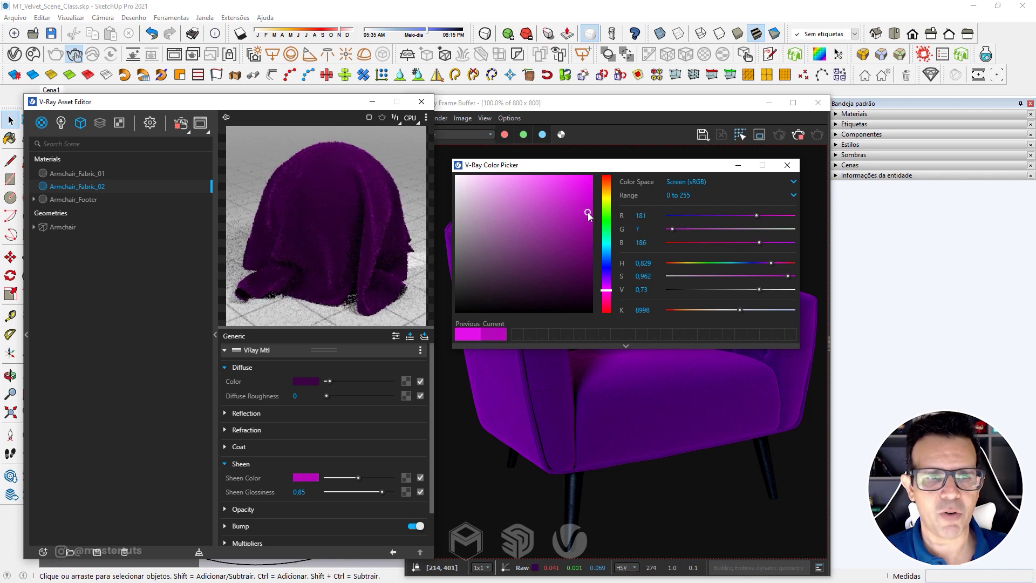
left_click(787, 164)
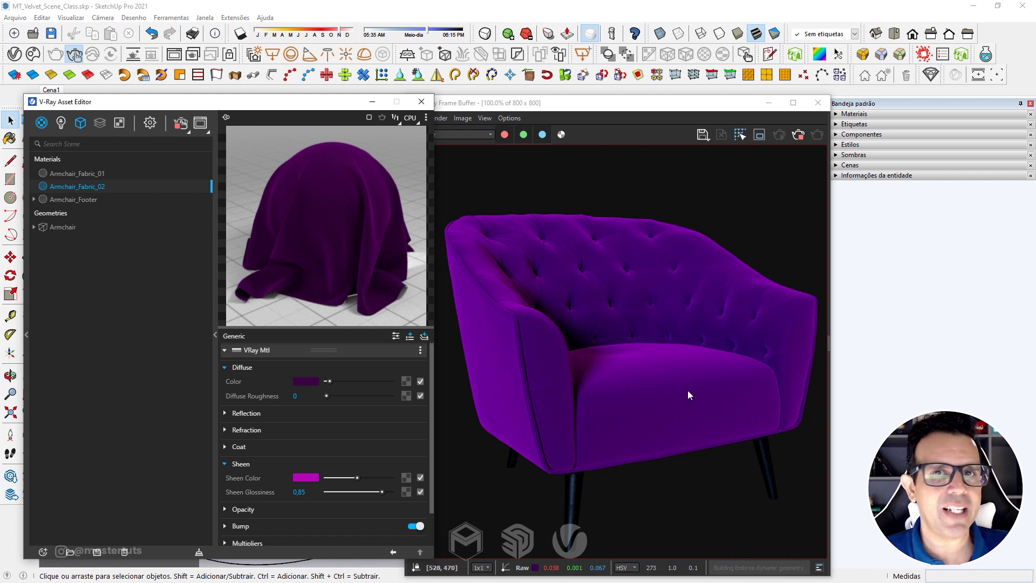
Create a Blend material with base Armchair_Fabric_01 and Armchair_Fabric_02 as Coat 1.
left_click(42, 124)
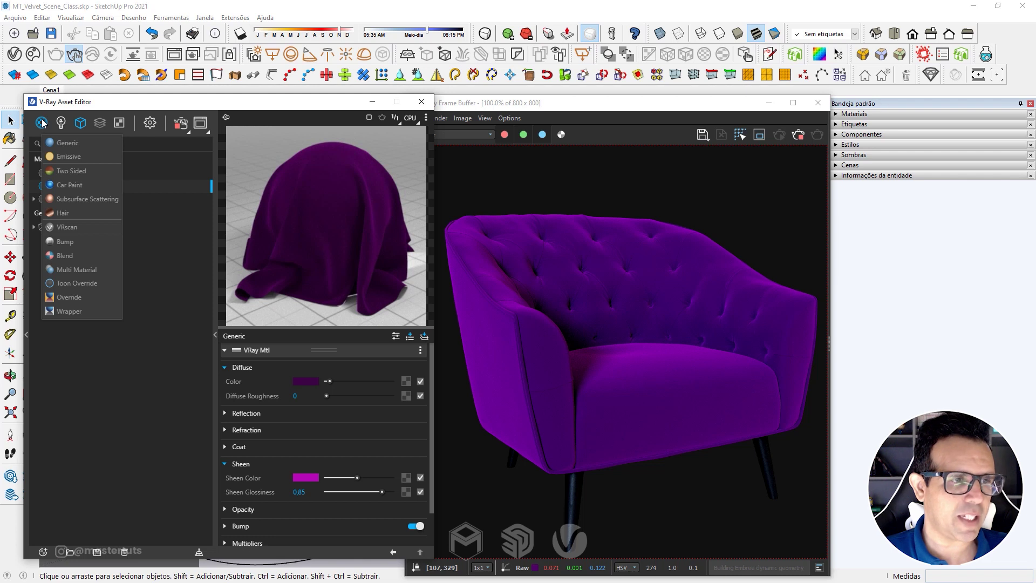
left_click(72, 256)
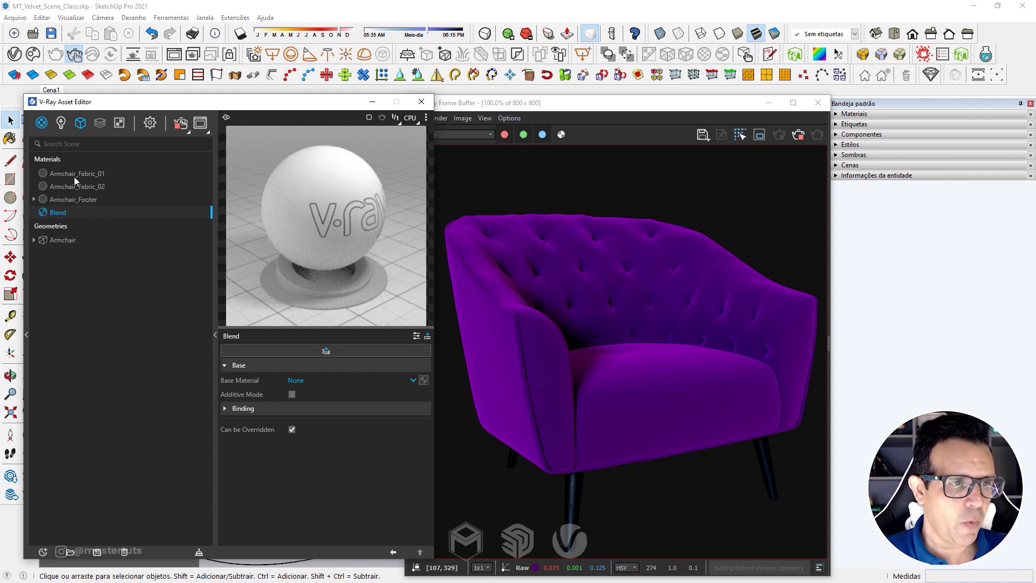
mouse_move(73, 177)
left_mouse_down()
mouse_move(354, 383)
mouse_move(425, 381)
left_mouse_up()
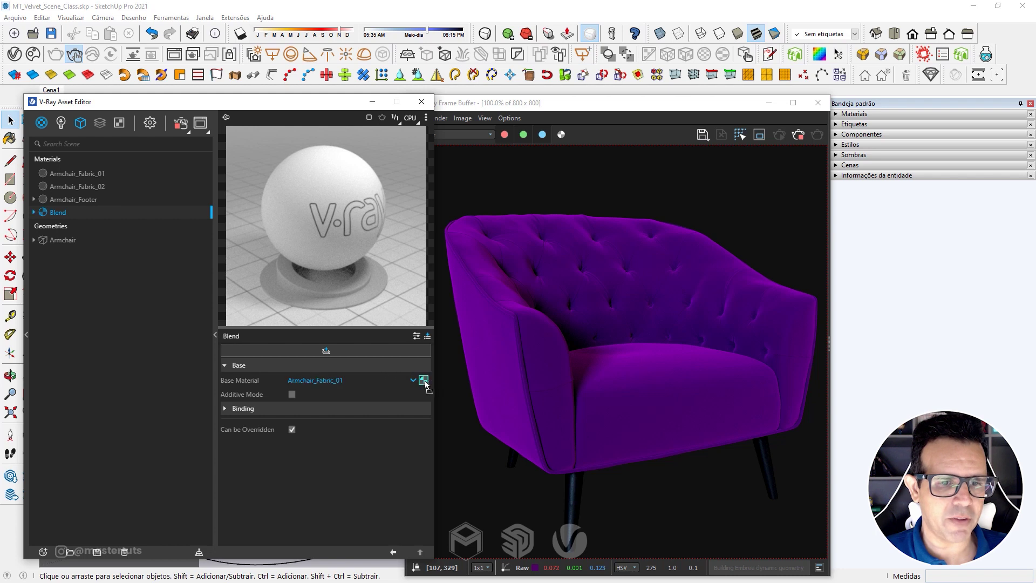
left_click(326, 350)
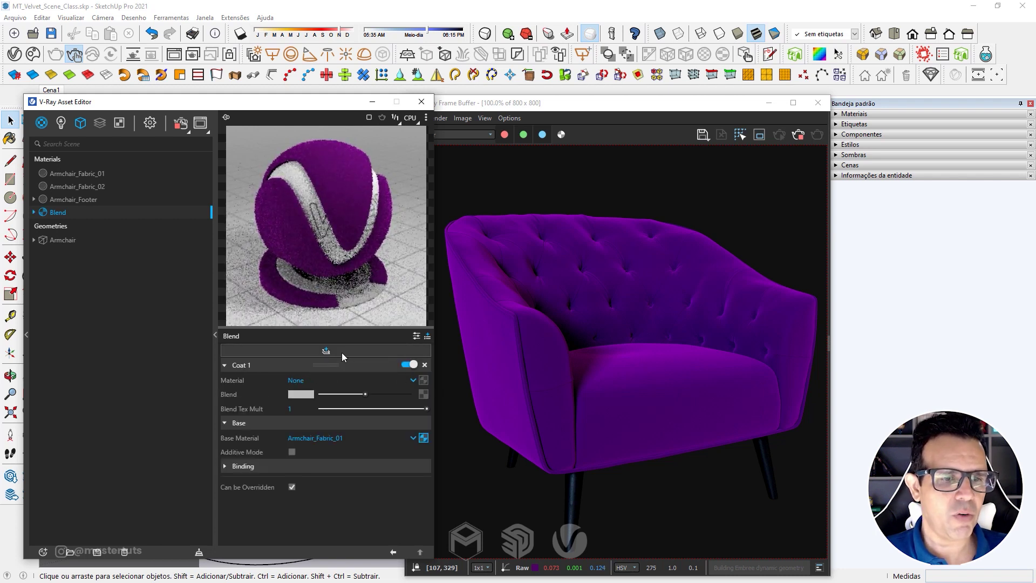
left_click_drag(99, 191, 403, 373)
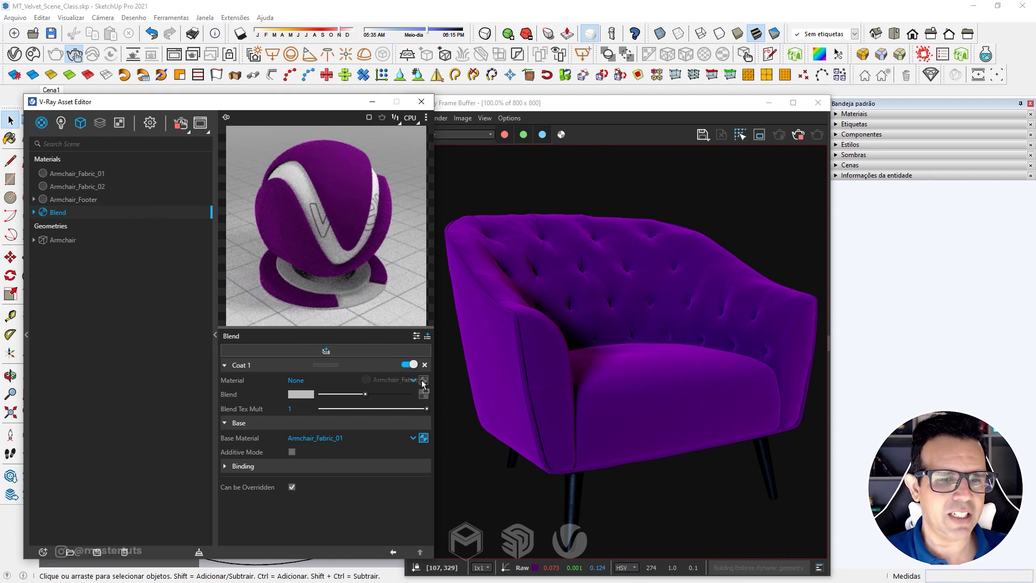
left_click_drag(404, 373, 426, 382)
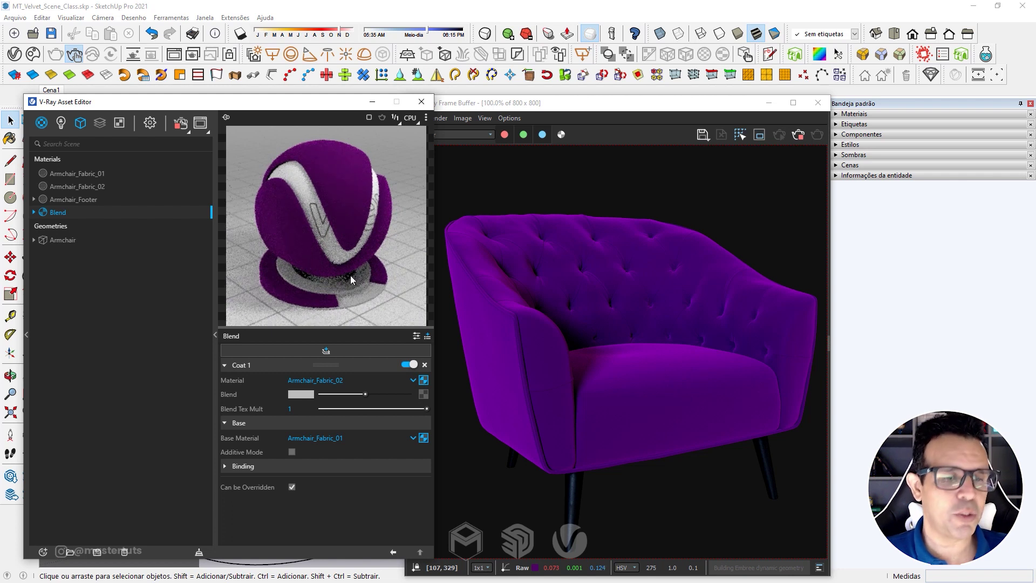
Preview the Blend on the Fabric scene and assign it to the armchair's fabric slots.
left_click(426, 118)
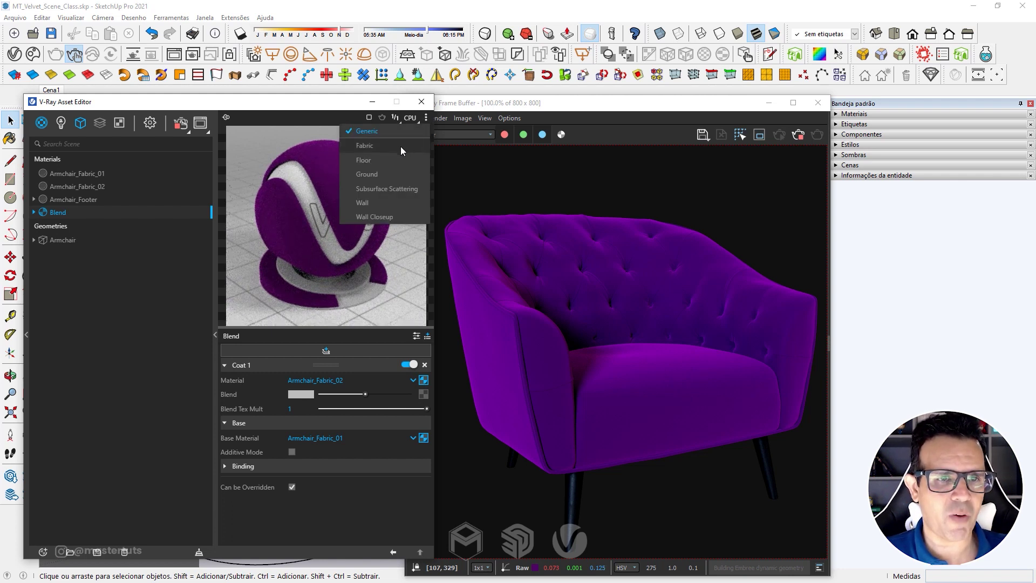
left_click(401, 146)
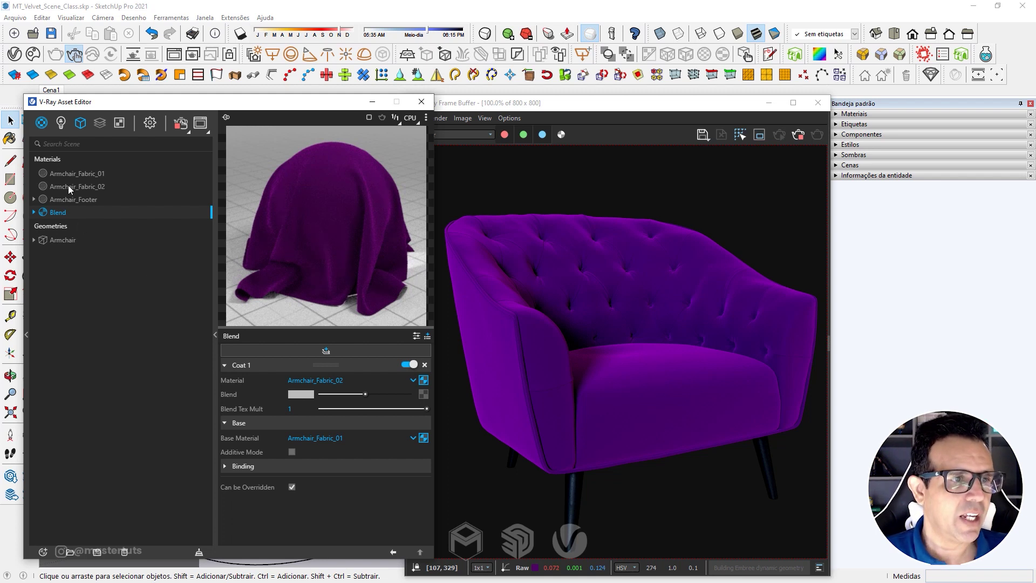
left_click(55, 241)
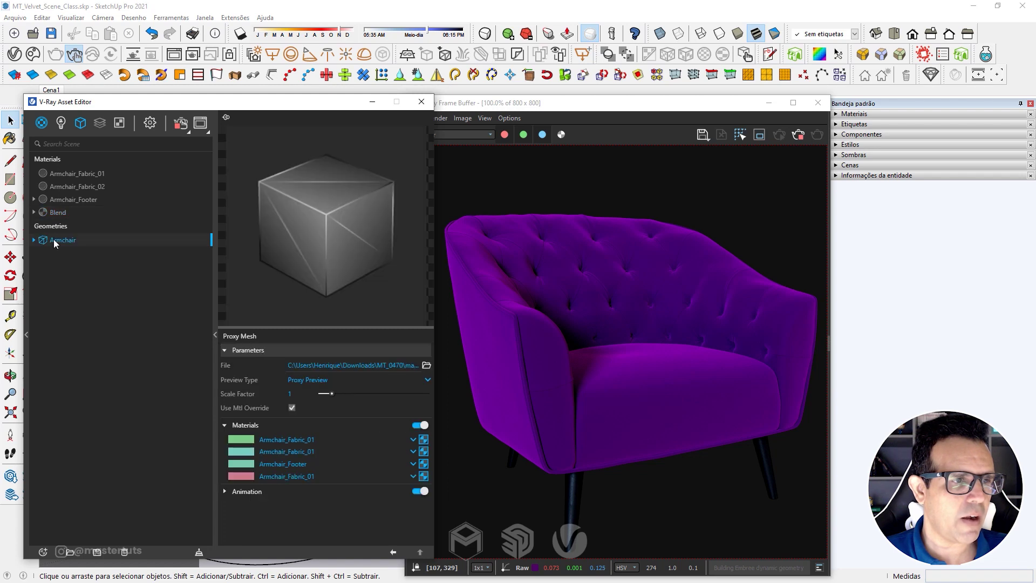
left_click_drag(62, 218, 425, 444)
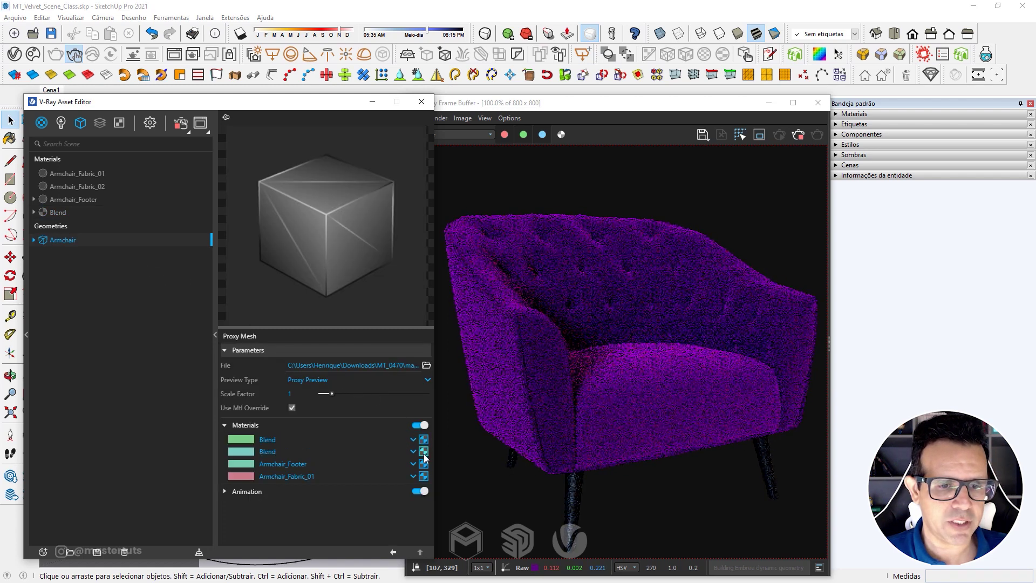
Set Coat 1's blend amount to about 60% and bring the maps folder window into view.
left_click(67, 213)
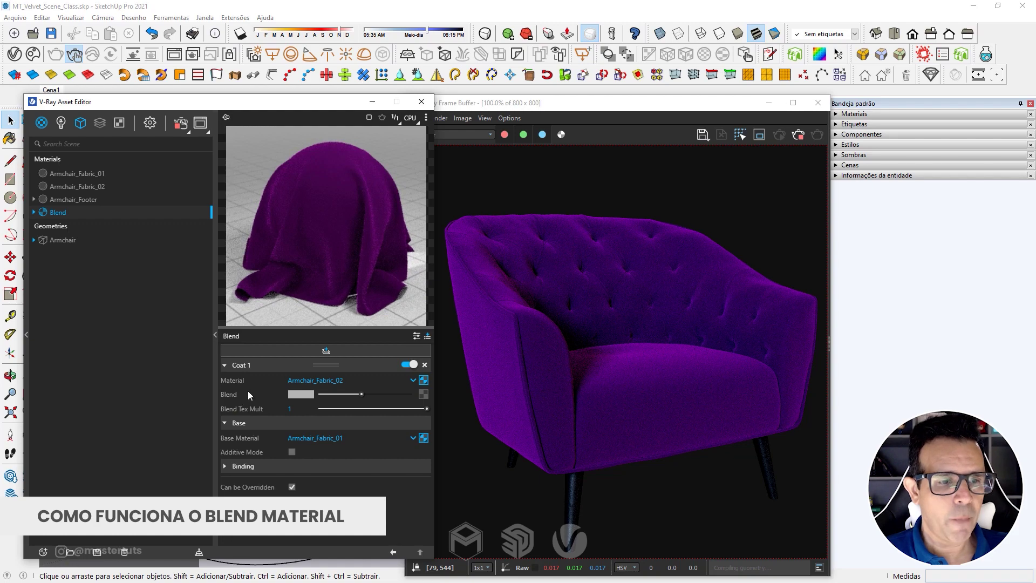
left_click_drag(361, 395, 318, 394)
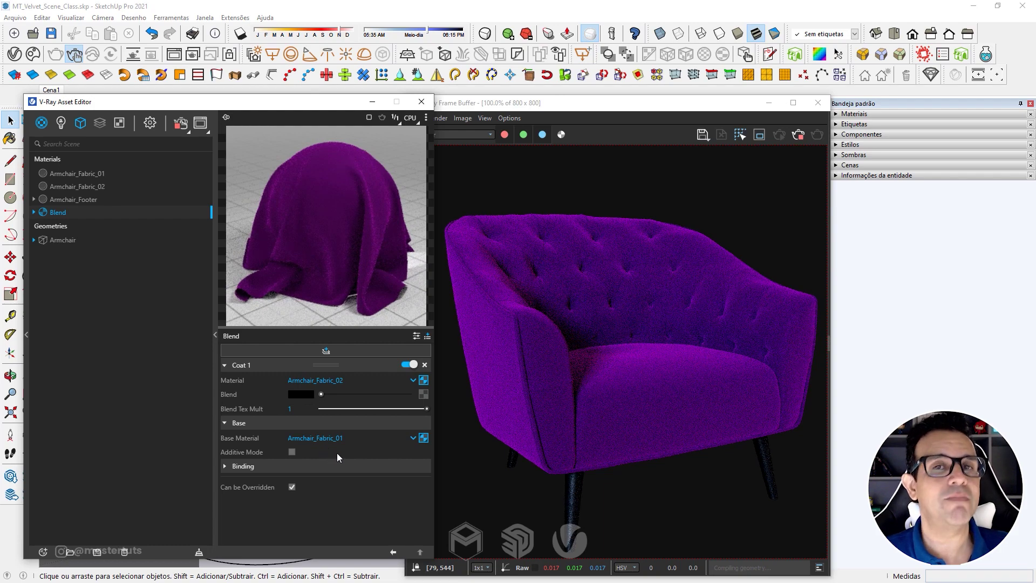
left_click_drag(321, 395, 410, 394)
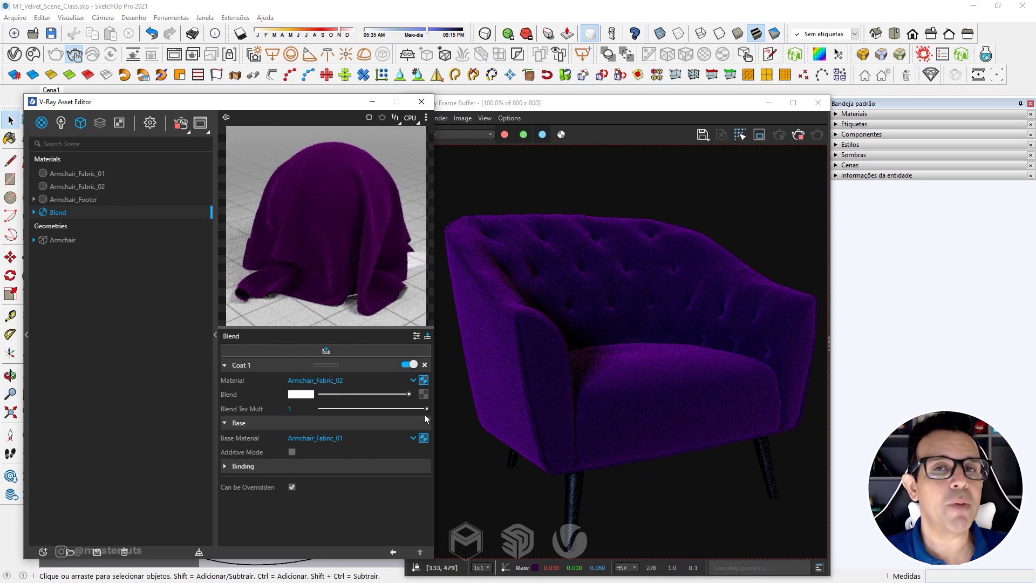
left_click_drag(409, 394, 359, 394)
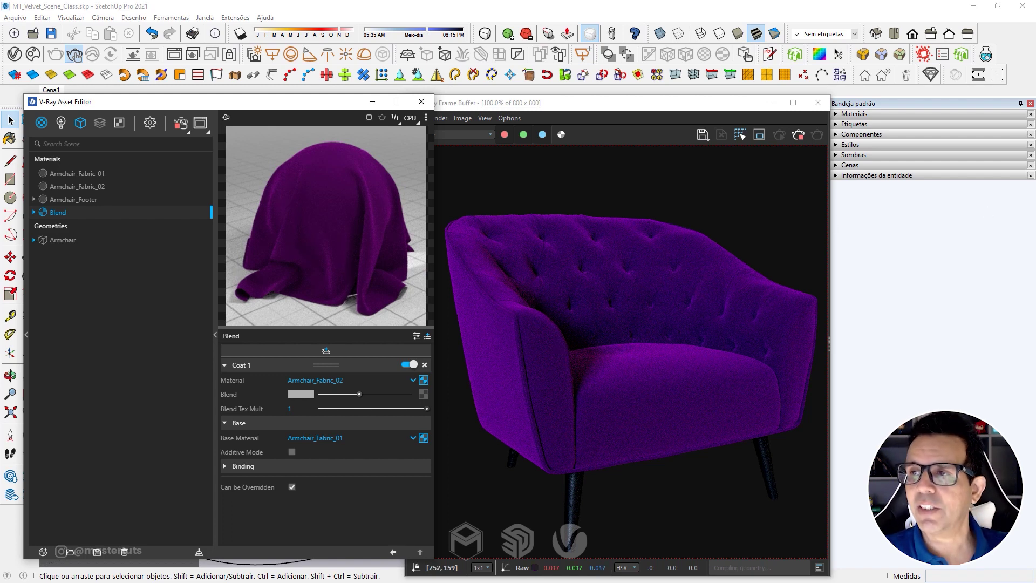
mouse_move(1035, 102)
left_mouse_down()
mouse_move(719, 101)
mouse_move(714, 120)
mouse_move(701, 108)
left_mouse_up()
Drop velvet.jpg onto Coat 1's Blend texture slot, then minimize Explorer and the Asset Editor.
left_click_drag(571, 271, 421, 392)
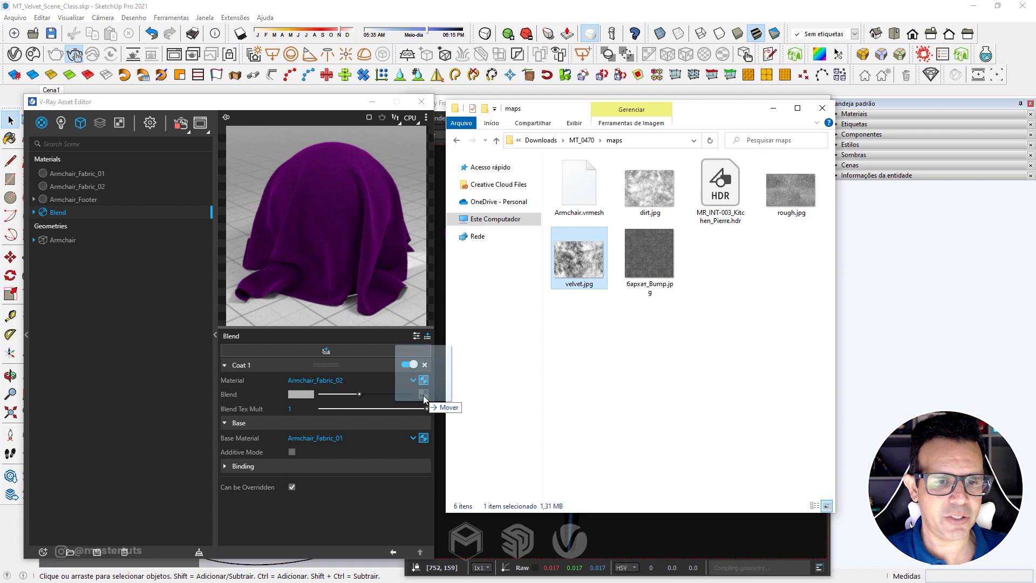
left_click_drag(421, 394, 424, 395)
left_click(774, 107)
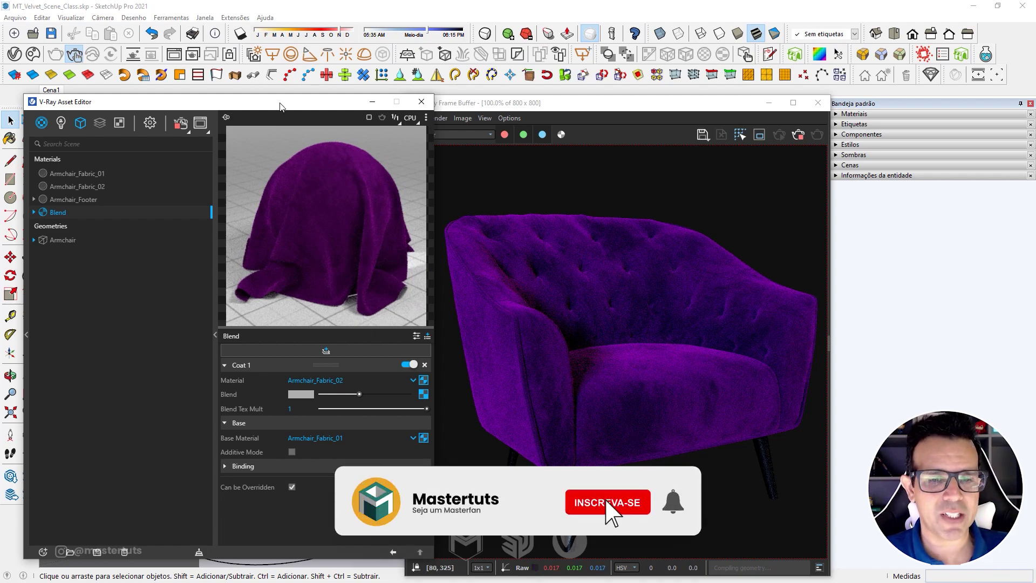
left_click(373, 101)
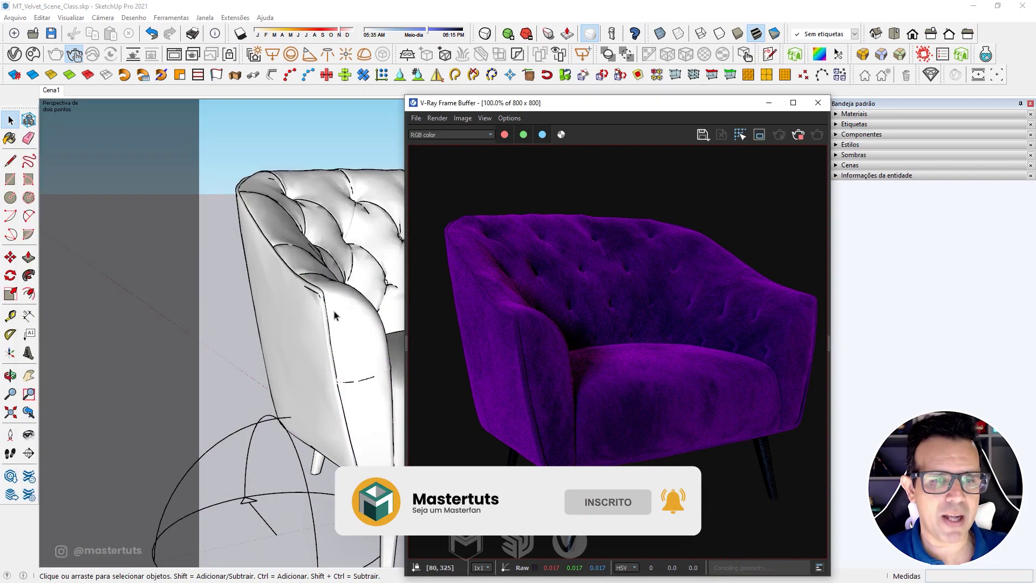
Zoom in on the armchair's arm in the SketchUp viewport.
scroll(335, 316, "up", 2)
scroll(336, 313, "up", 2)
scroll(337, 312, "up", 2)
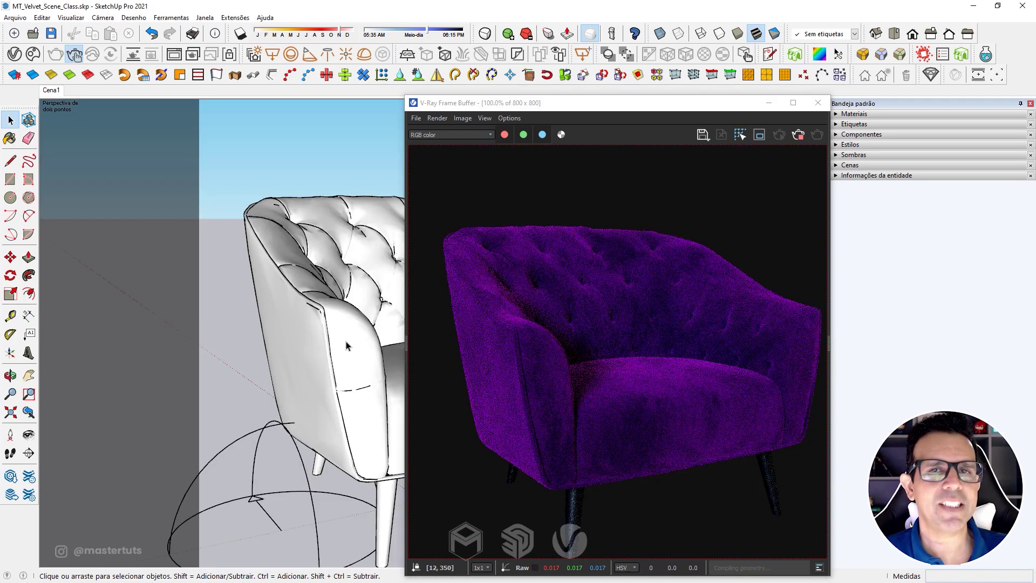
scroll(347, 345, "up", 3)
scroll(347, 346, "up", 2)
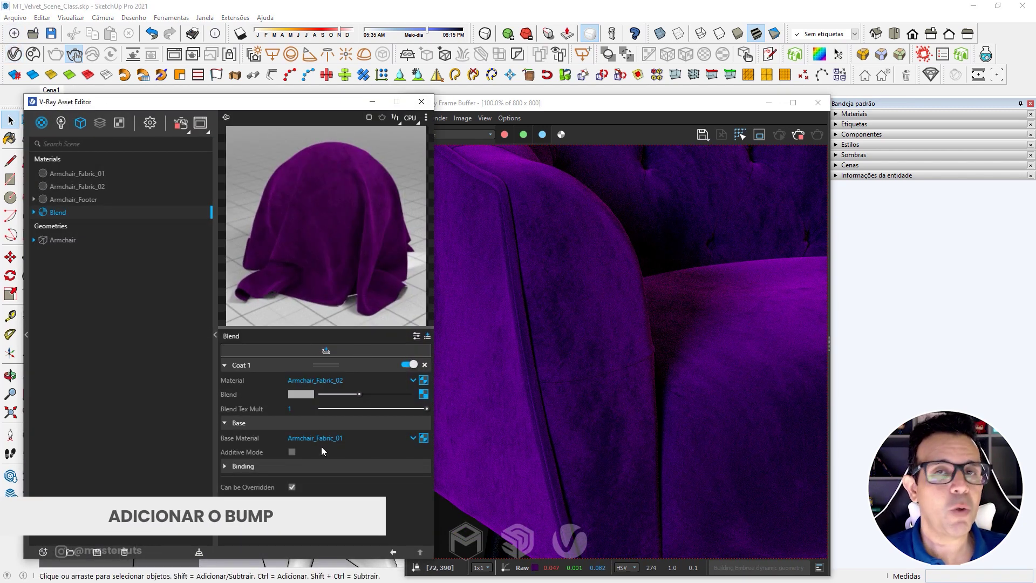
Add a Bump layer using the bump image бархат_Bump.jpg in Rendering Space (Linear).
left_click(428, 336)
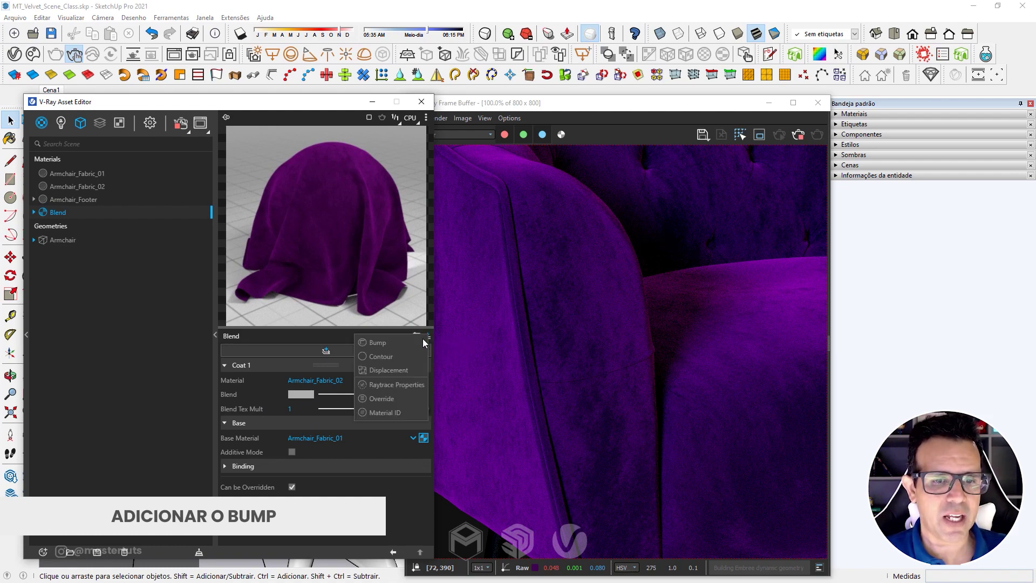
left_click(377, 343)
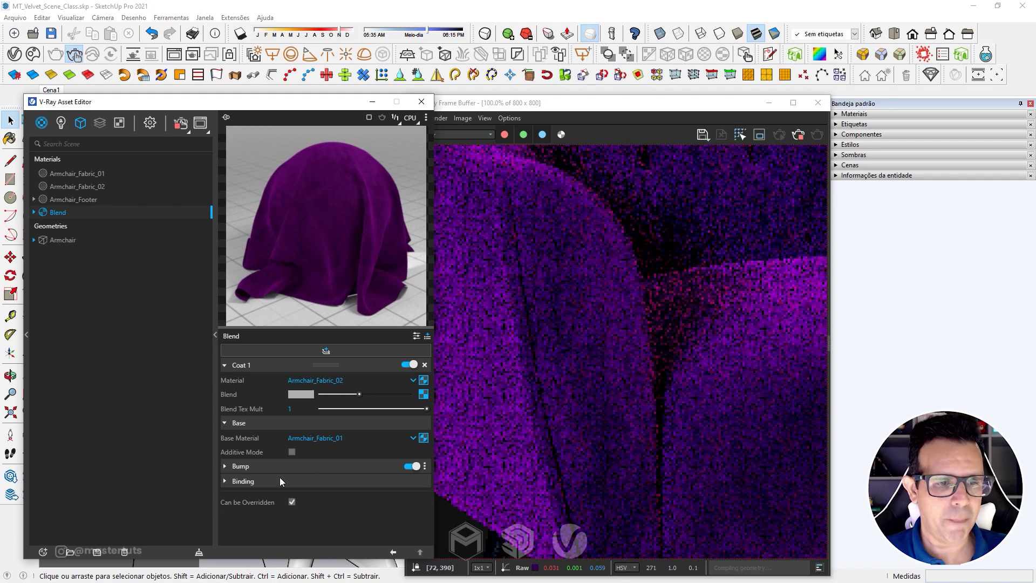
left_click(277, 464)
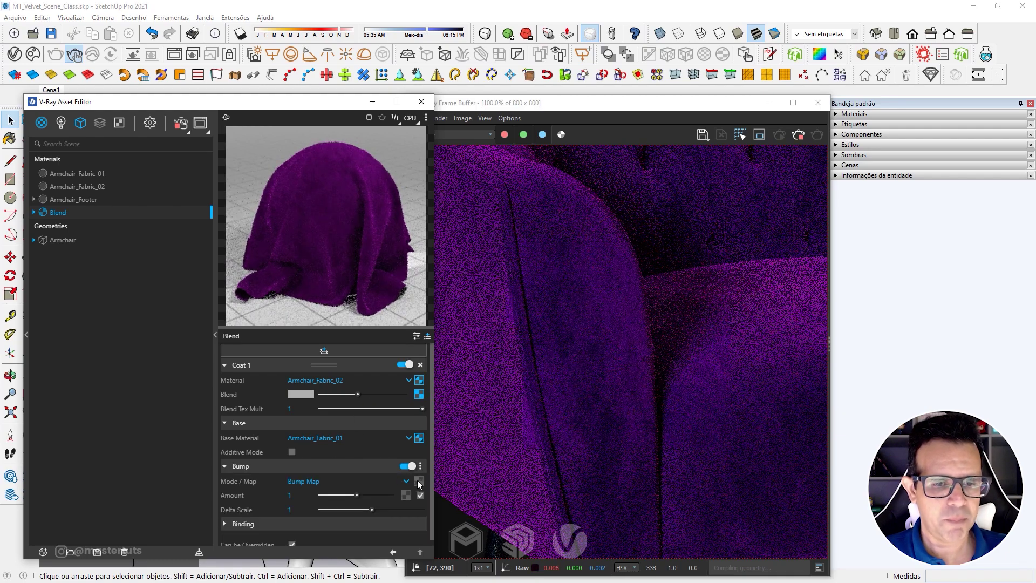
left_click(419, 480)
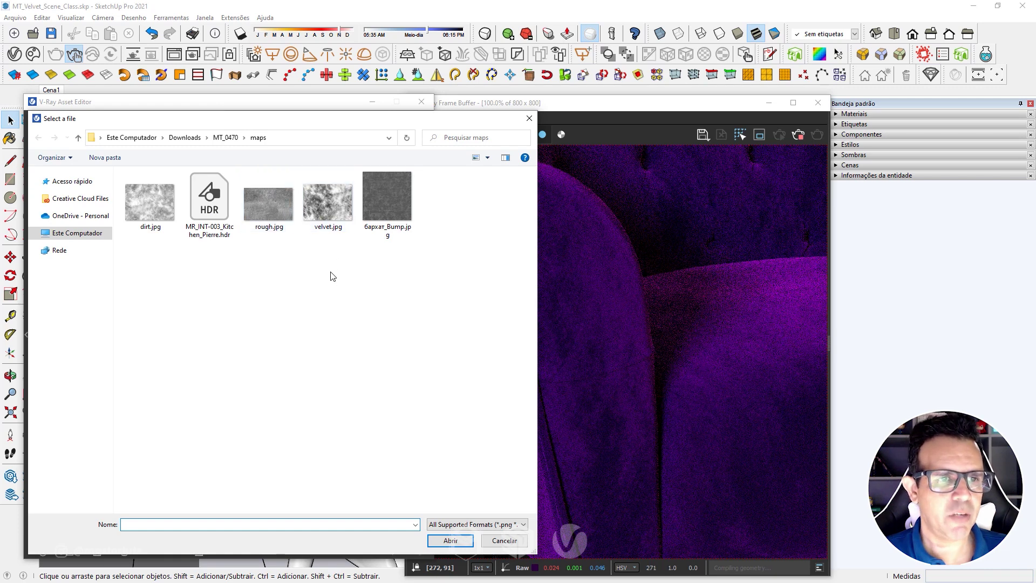
left_click(383, 205)
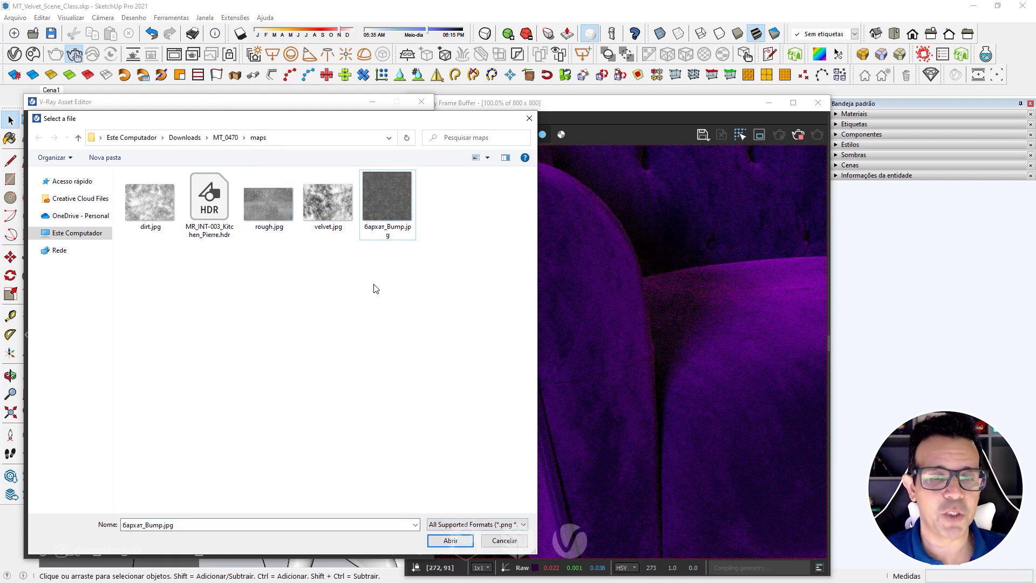
double_click(402, 199)
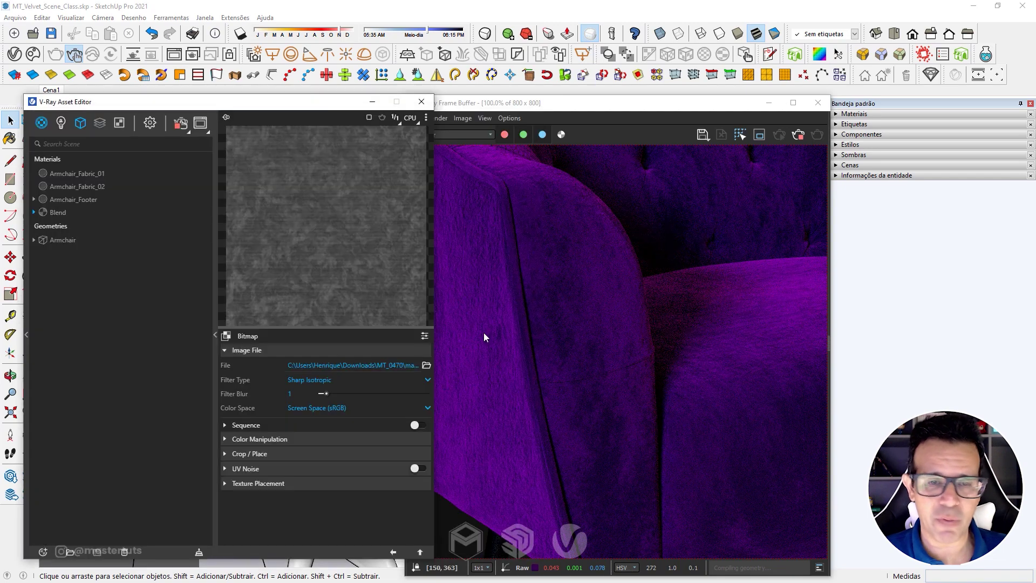
left_click(335, 409)
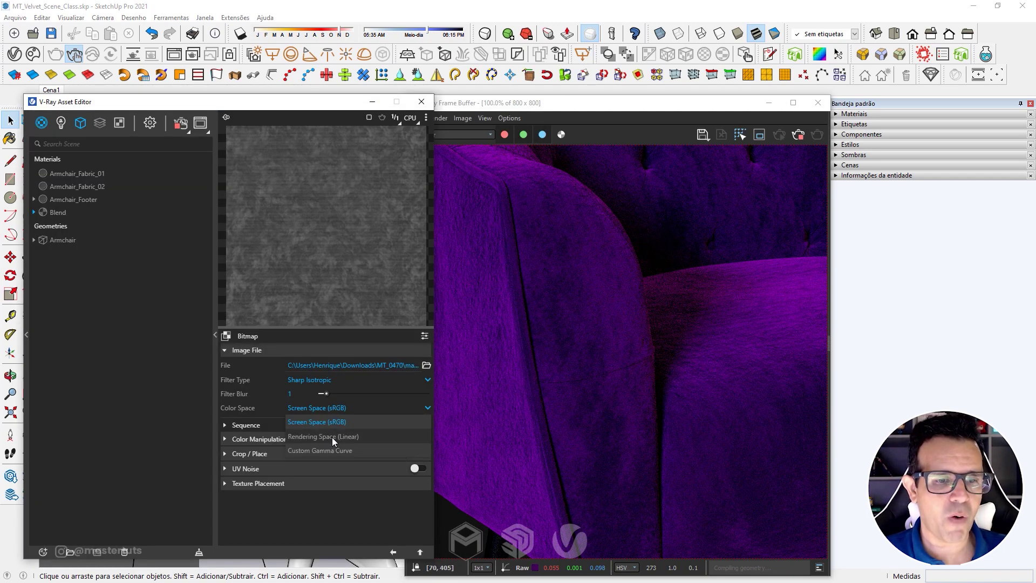
left_click(331, 437)
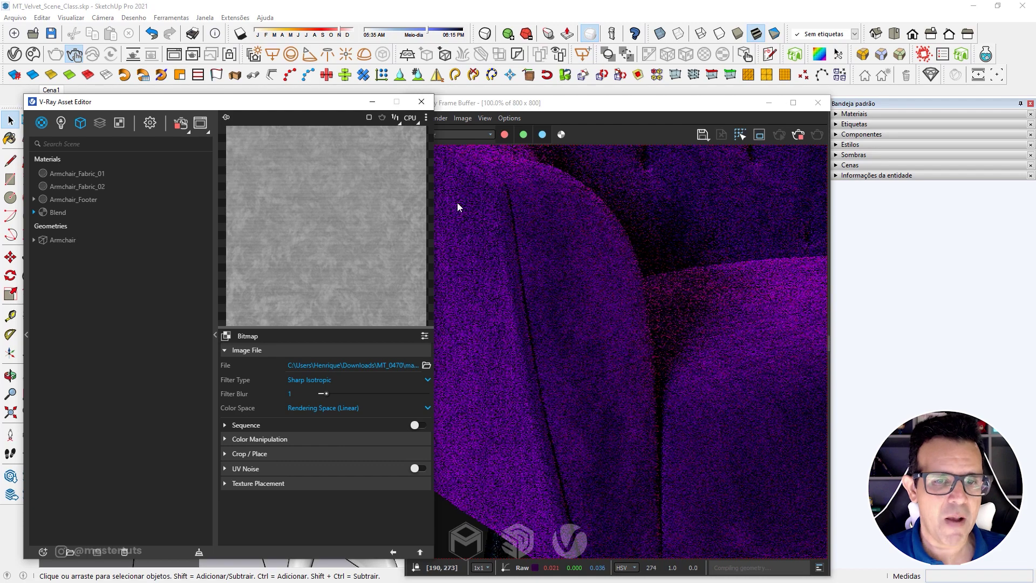
Set the Blend Bump Amount to .5, then .2, and select Armchair_Fabric_01.
left_click(393, 551)
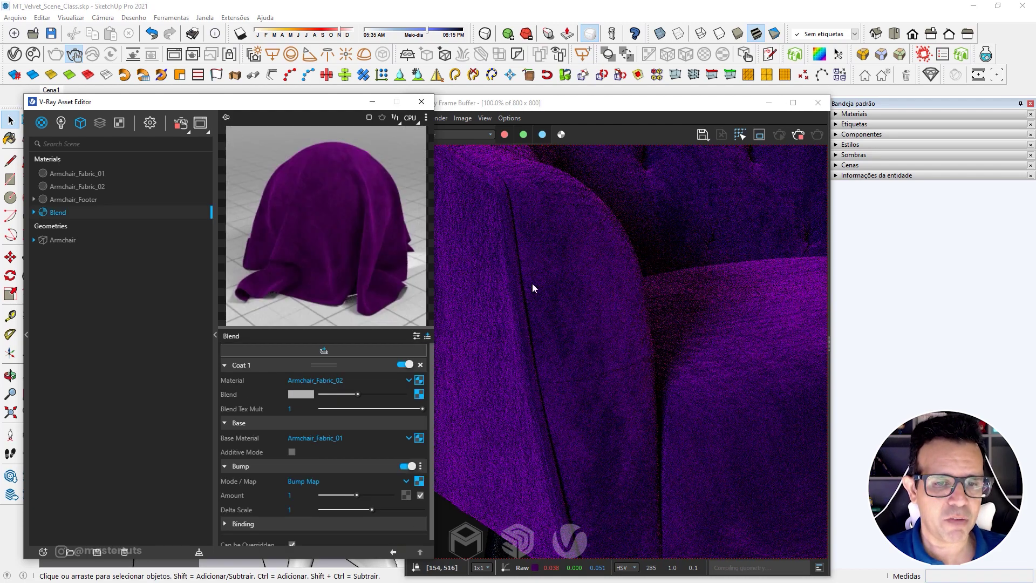
left_click(290, 495)
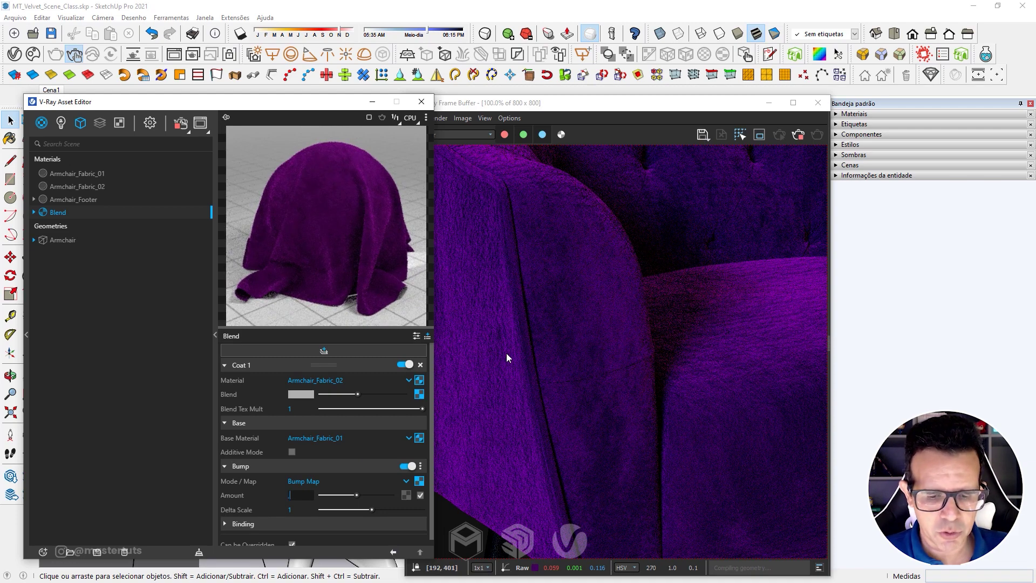
type(".5")
key("Return")
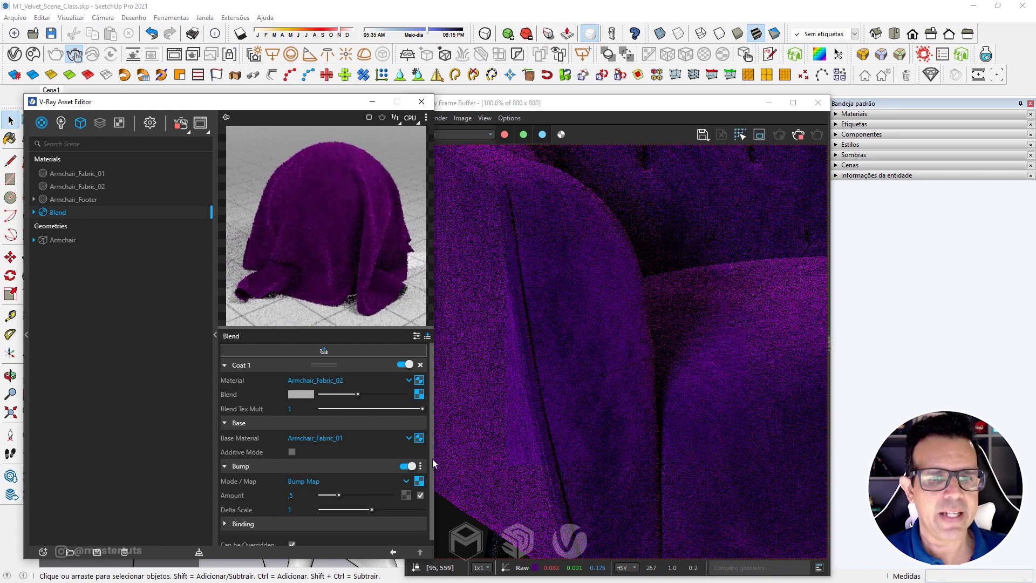
left_click(297, 494)
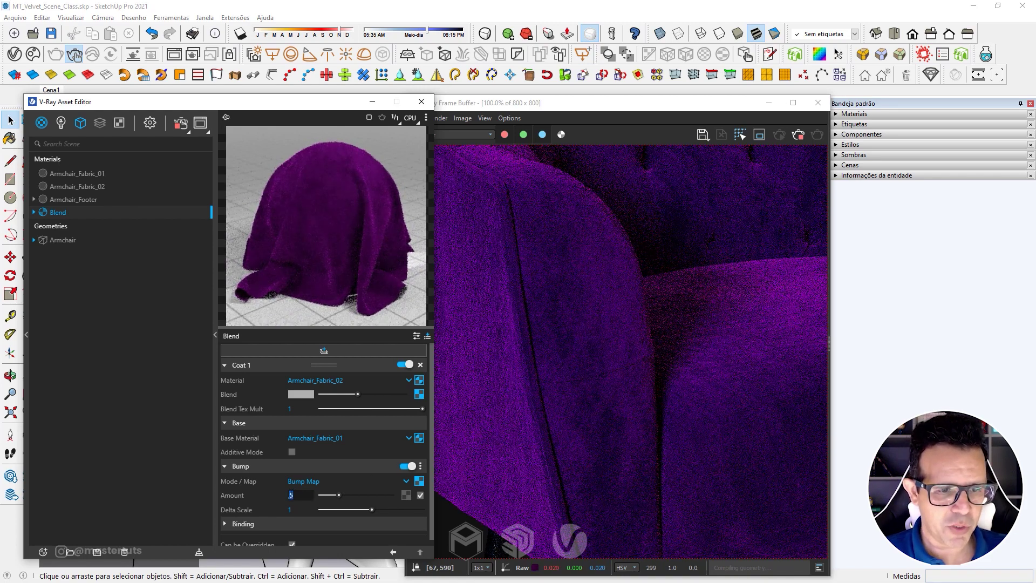
type(".2")
key("Return")
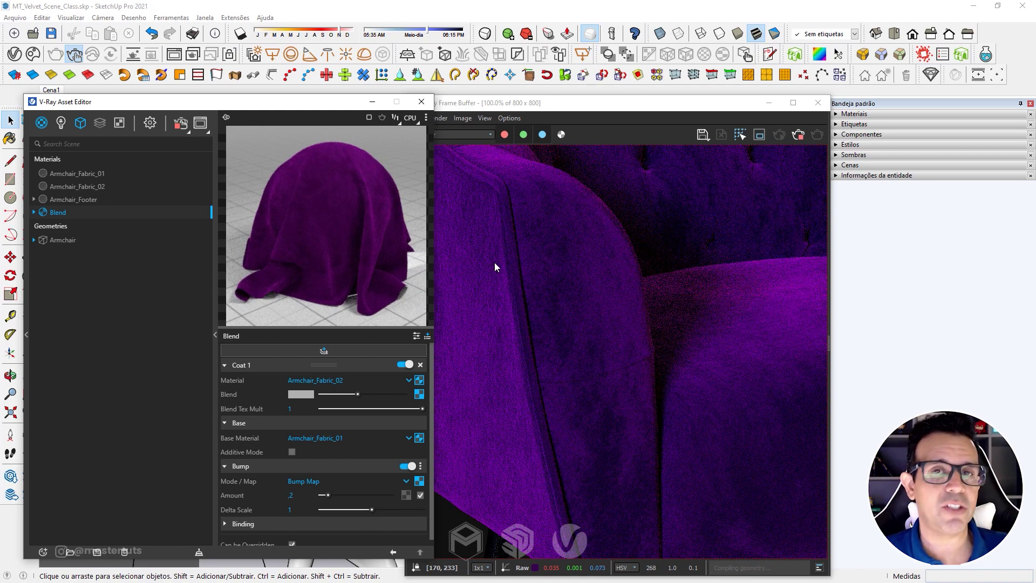
left_click(92, 173)
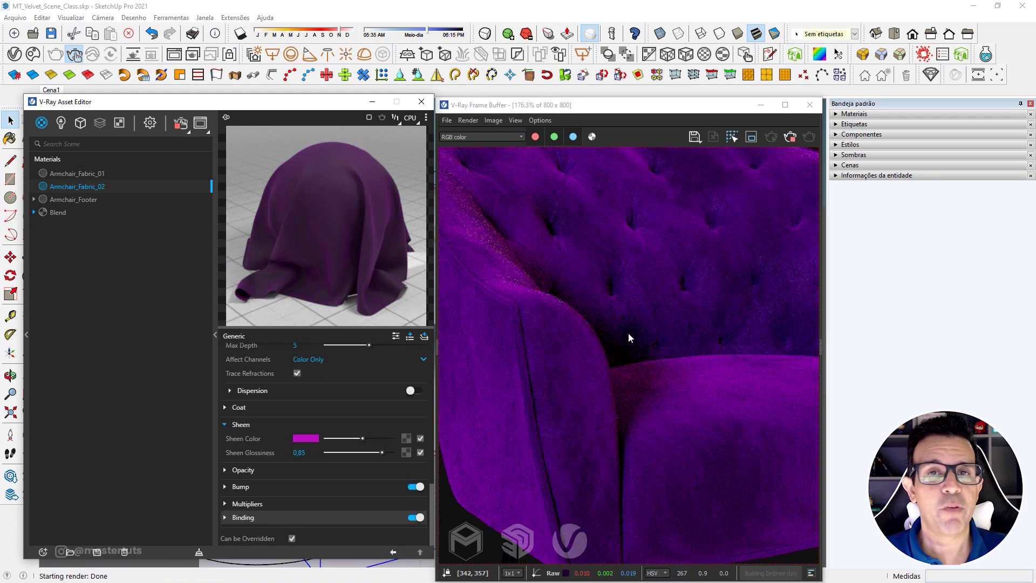
Set the render output to 1500×1500 and turn off Interactive rendering.
scroll(583, 349, "down", 4)
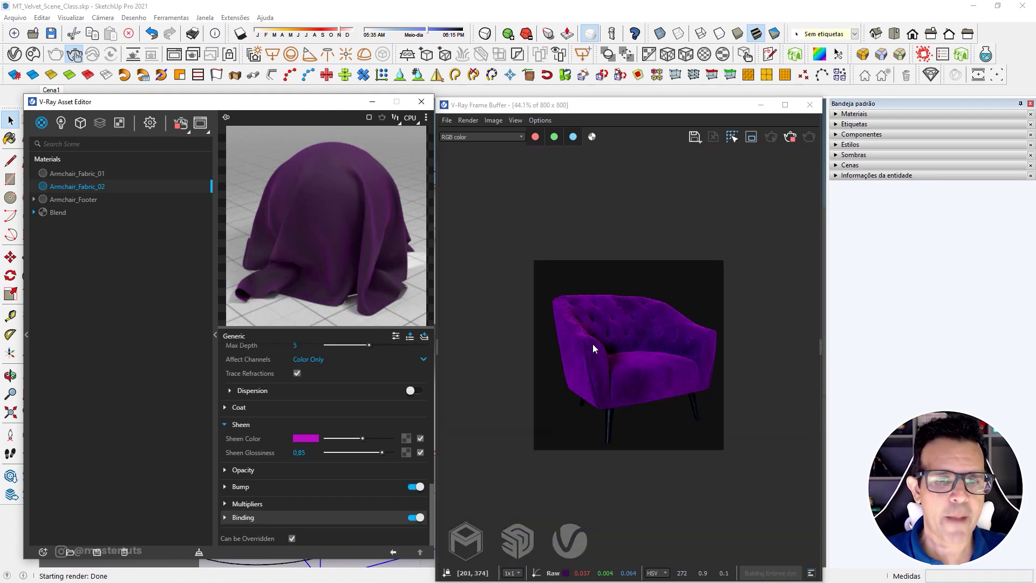
left_click(151, 123)
left_click(180, 123)
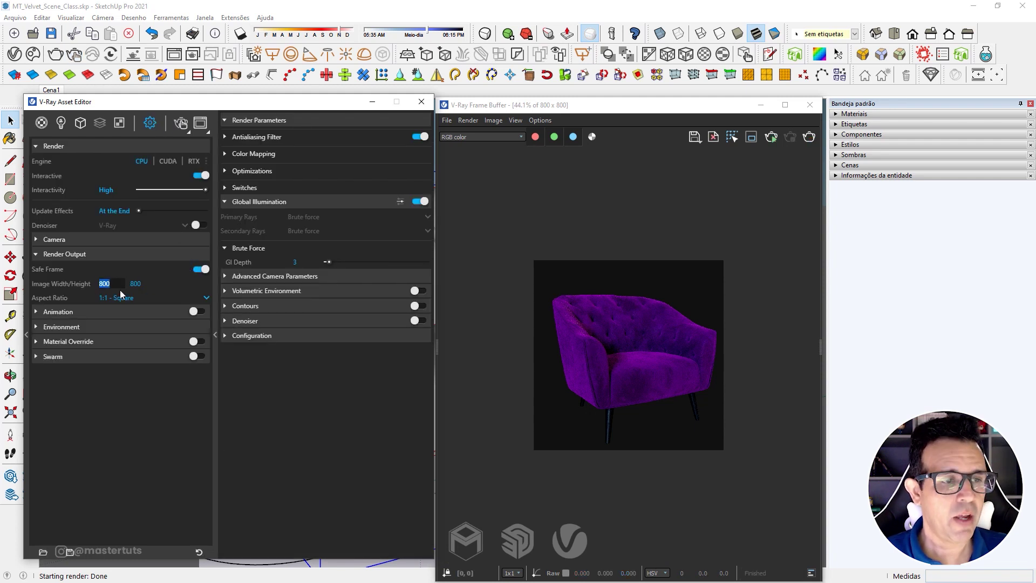
type("50")
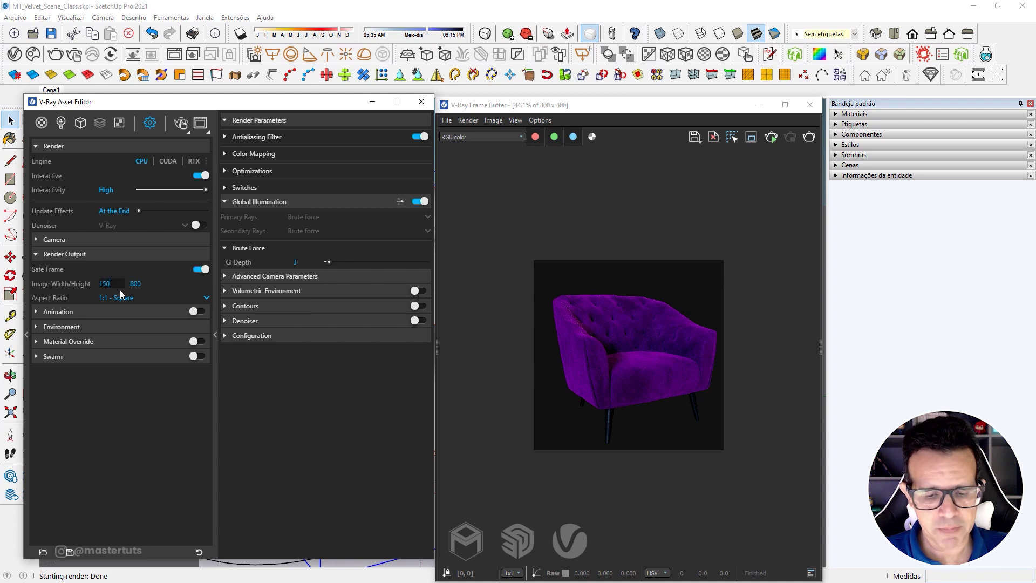
type("0")
key("Return")
left_click(293, 136)
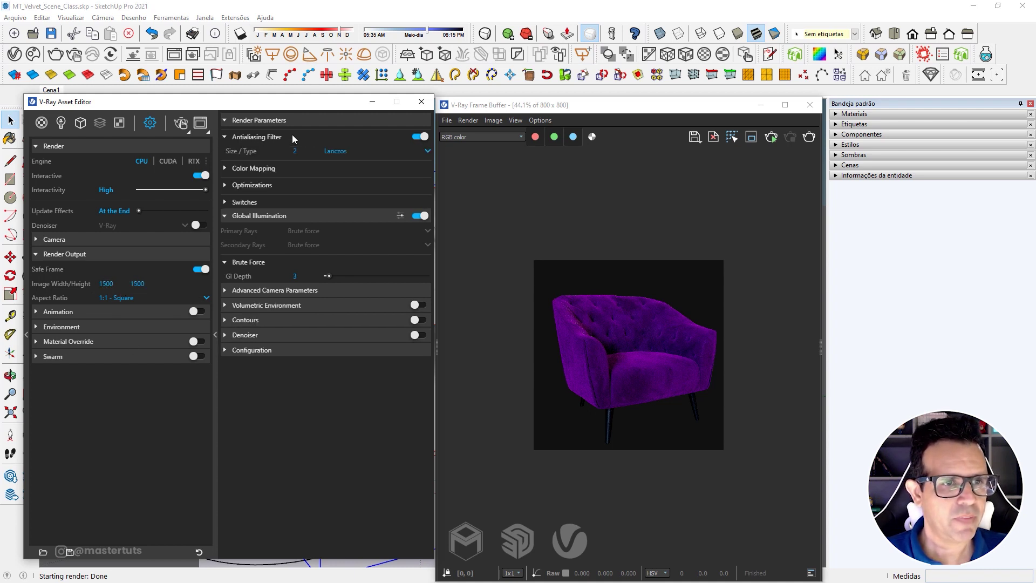
left_click(292, 134)
left_click(201, 175)
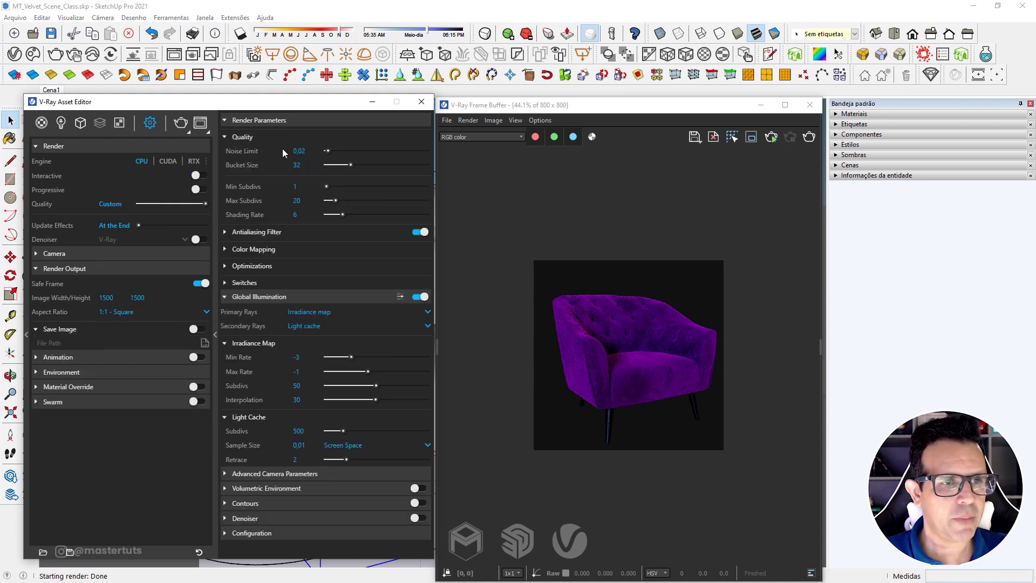
Set Noise Limit 0.01, Max Subdivs 24, Max Rate 0 and Light Cache Subdivs 800.
left_click(300, 151)
type("1")
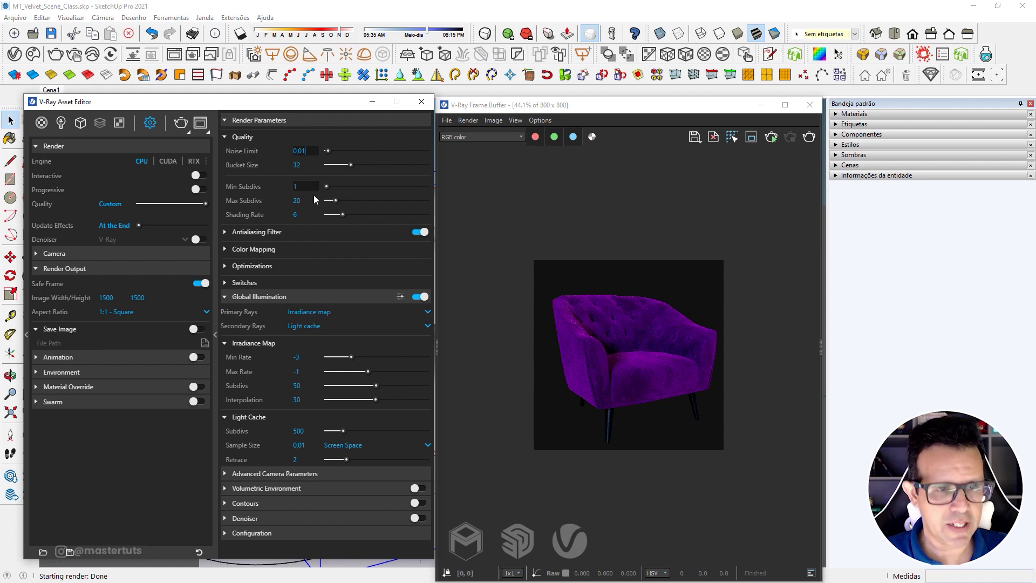
left_click(296, 200)
key("BackSpace")
type("4")
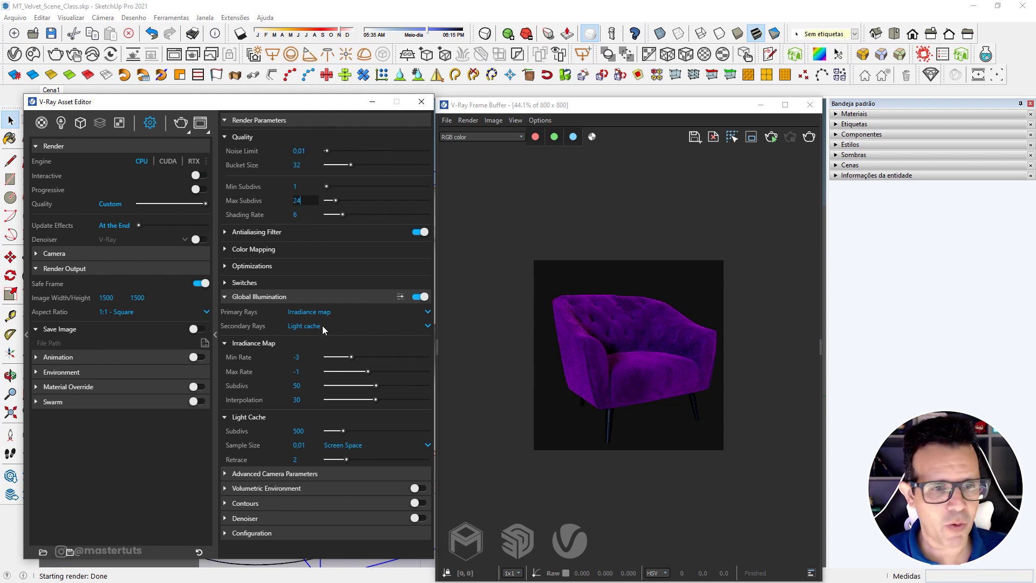
left_click(295, 371)
type("0")
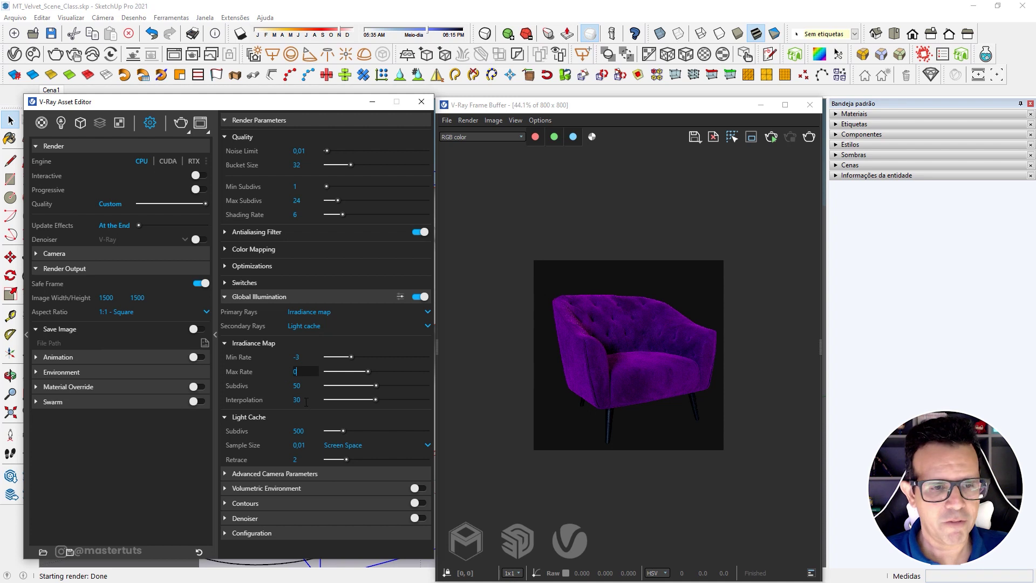
left_click(280, 430)
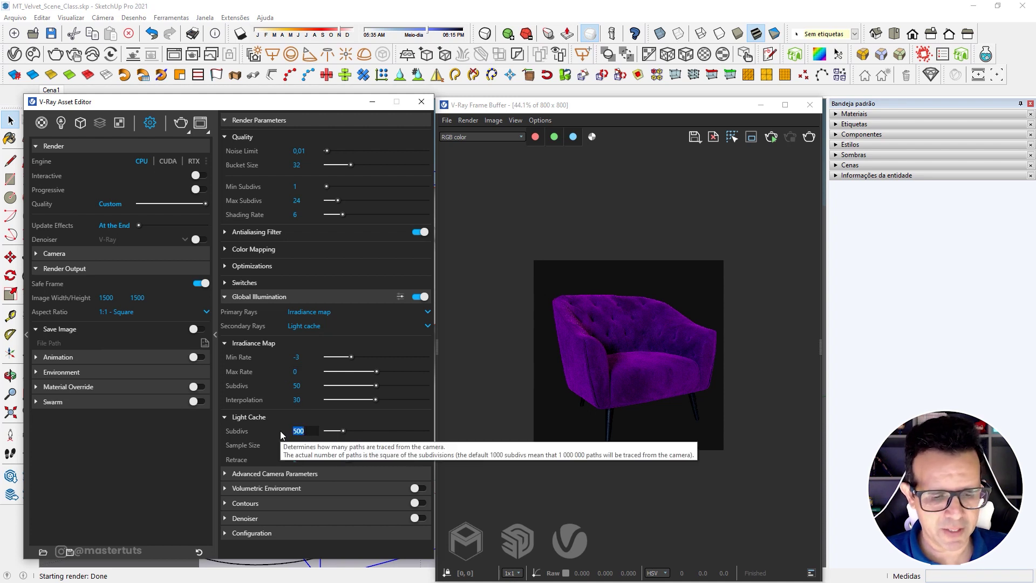
type("80")
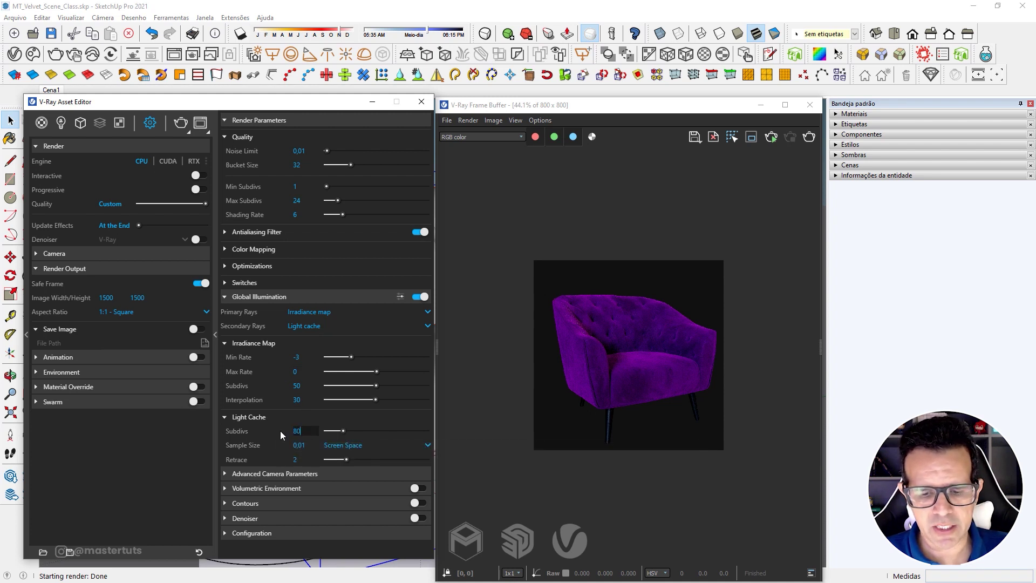
type("0")
key("Return")
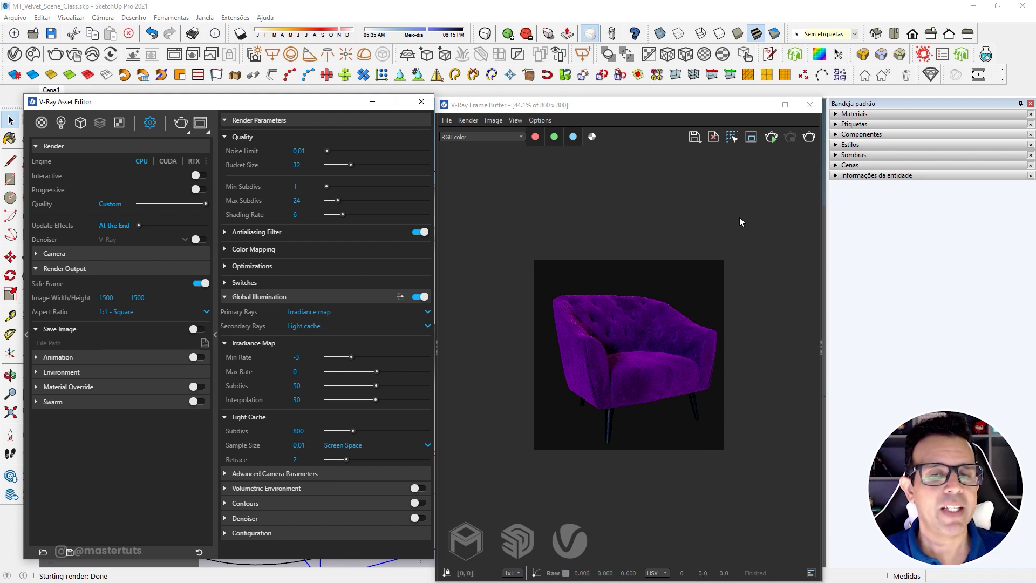
Render the final 1500×1500 image and maximize the Frame Buffer window.
left_click(810, 138)
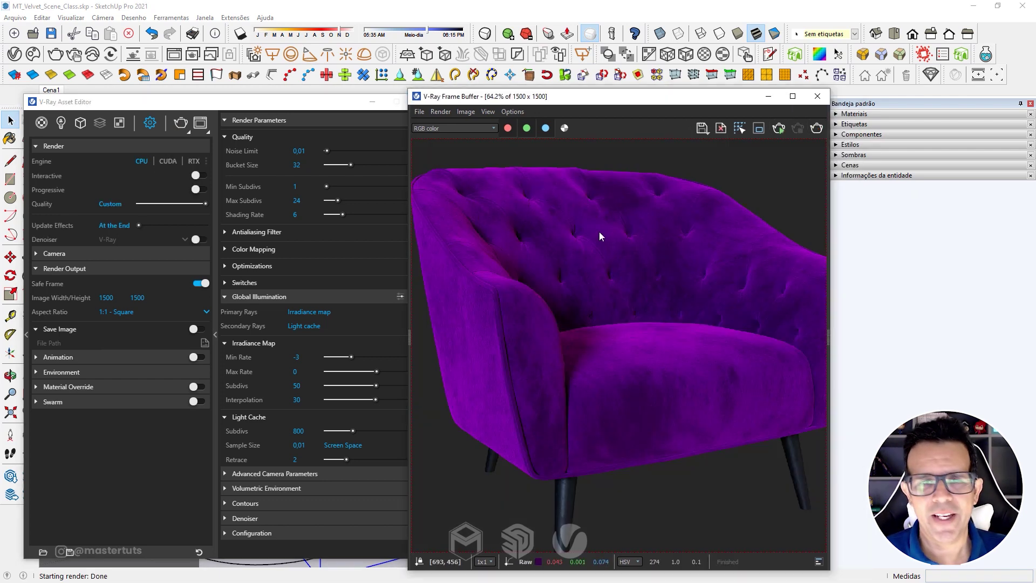
double_click(599, 236)
double_click(627, 96)
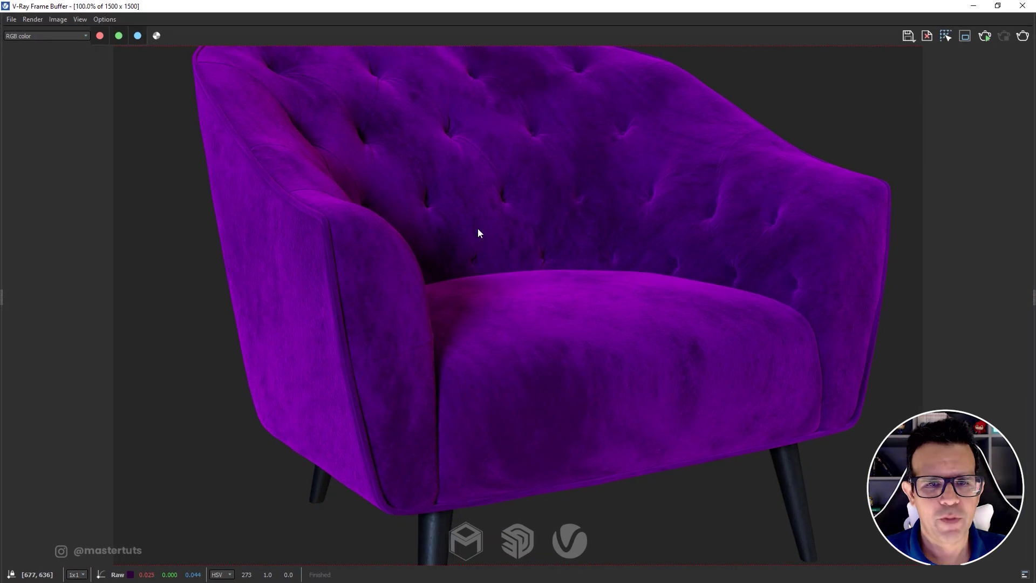
Pan and zoom across the render to inspect the velvet on the backrest, seat and arm.
mouse_move(451, 277)
middle_mouse_down()
mouse_move(497, 340)
mouse_move(489, 273)
middle_mouse_up()
middle_click_drag(507, 331, 513, 287)
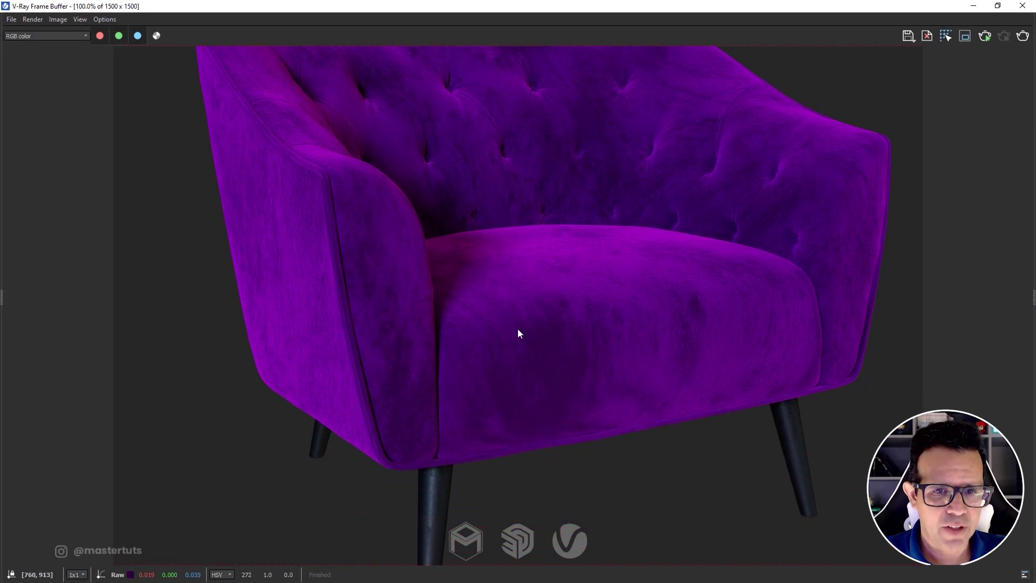
scroll(495, 321, "up", 2)
scroll(495, 322, "down", 1)
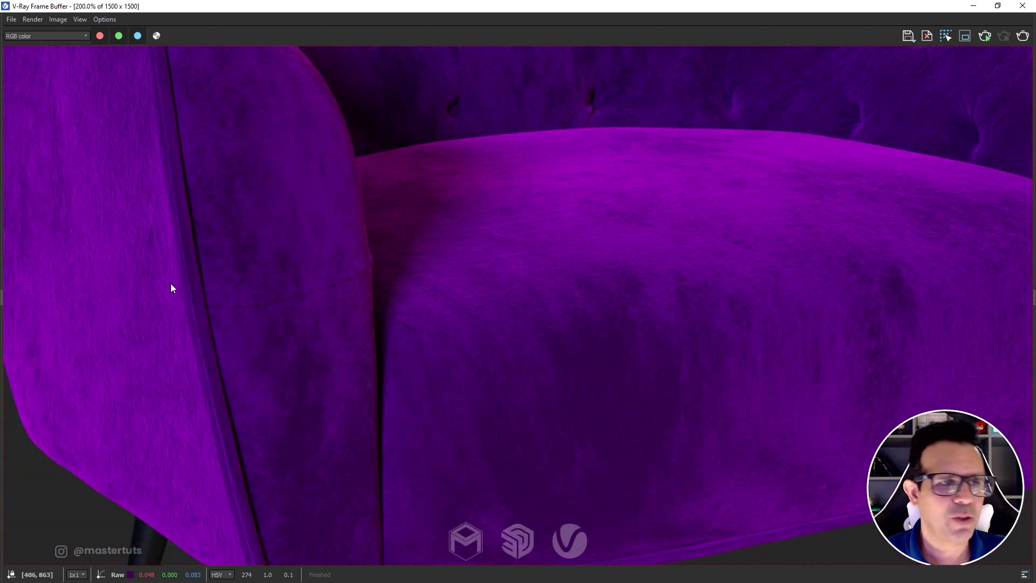
middle_click_drag(171, 285, 176, 292)
middle_click_drag(135, 180, 176, 280)
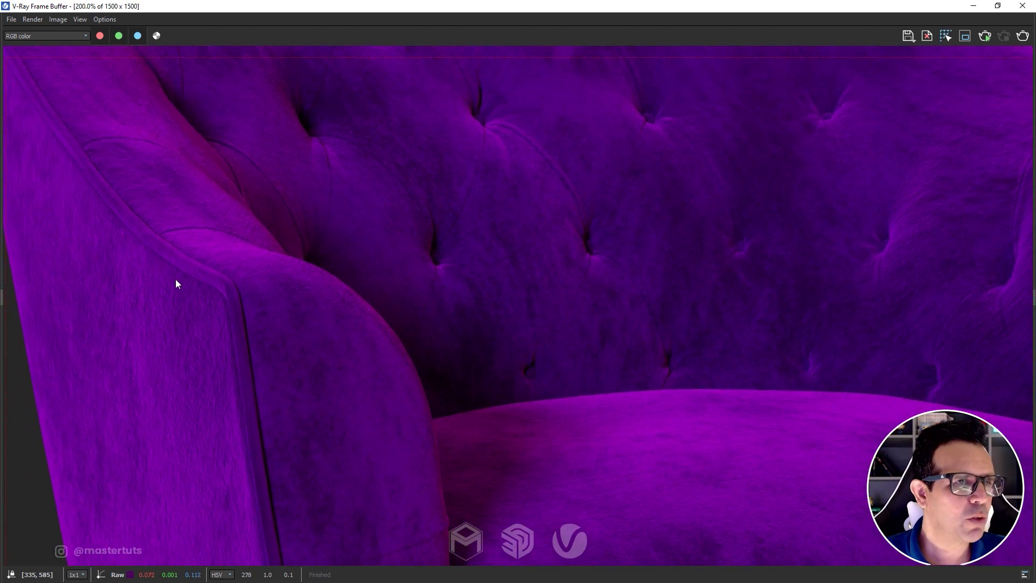
mouse_move(185, 170)
middle_mouse_down()
mouse_move(141, 192)
mouse_move(202, 293)
middle_mouse_up()
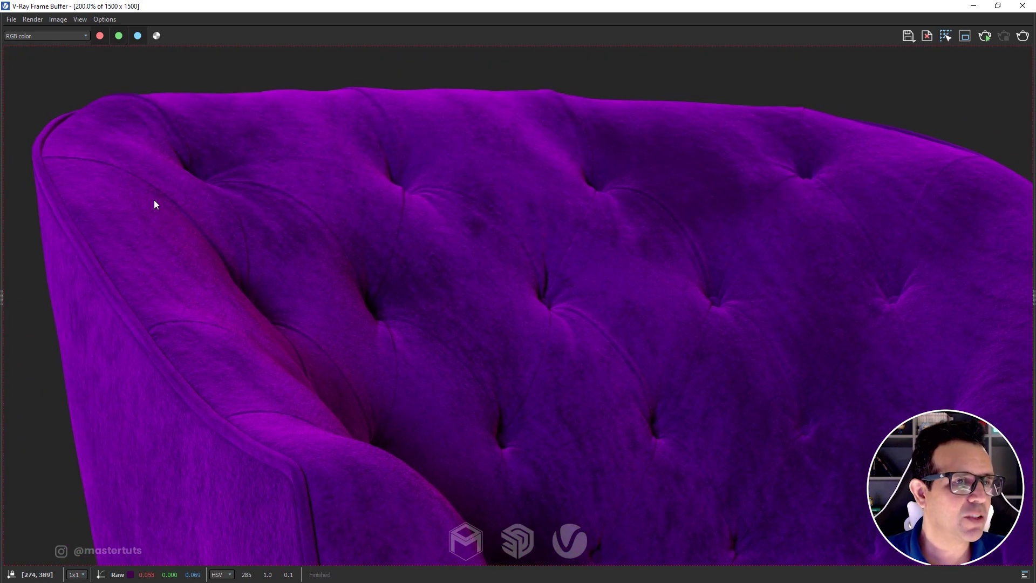
middle_click_drag(509, 270, 407, 203)
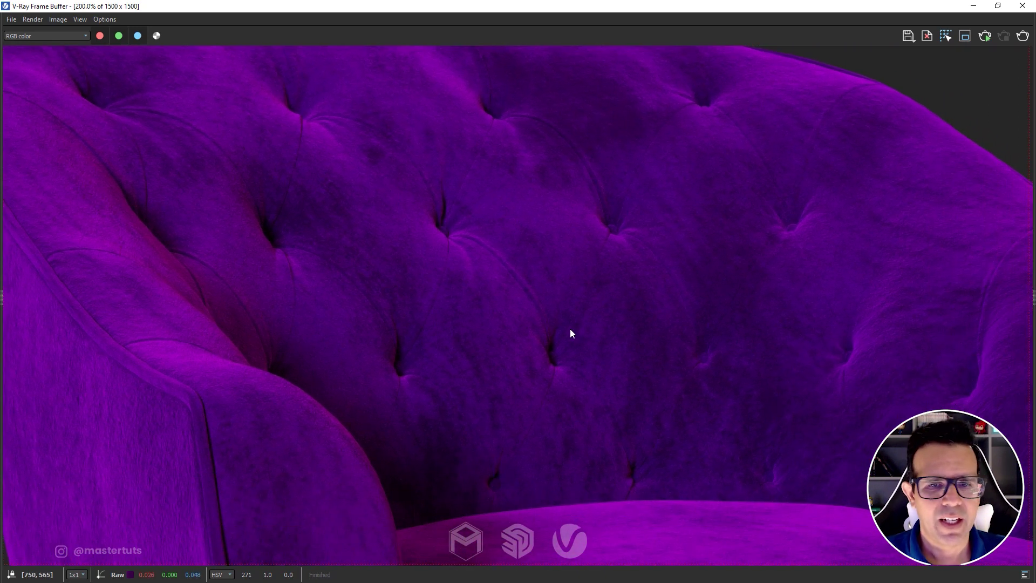
mouse_move(571, 333)
middle_mouse_down()
mouse_move(480, 266)
mouse_move(513, 169)
middle_mouse_up()
mouse_move(647, 340)
middle_mouse_down()
mouse_move(585, 261)
mouse_move(629, 246)
middle_mouse_up()
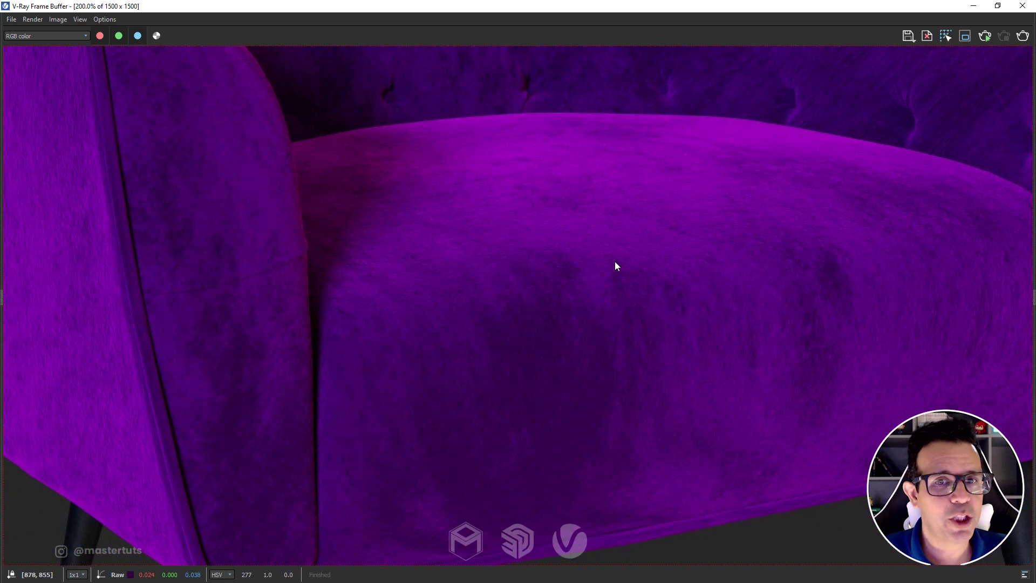
mouse_move(608, 225)
middle_mouse_down()
mouse_move(668, 289)
mouse_move(609, 303)
middle_mouse_up()
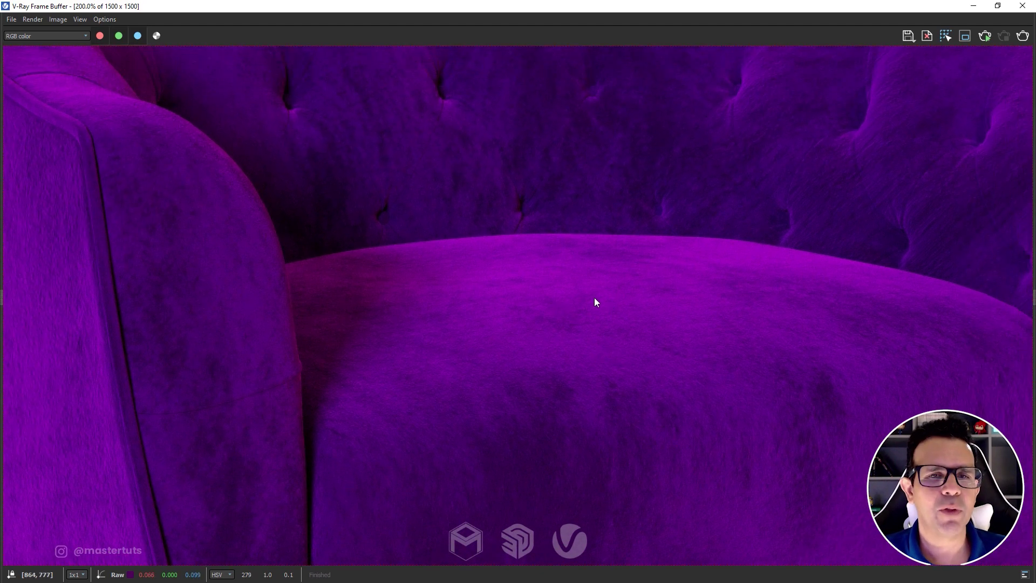
scroll(629, 305, "down", 2)
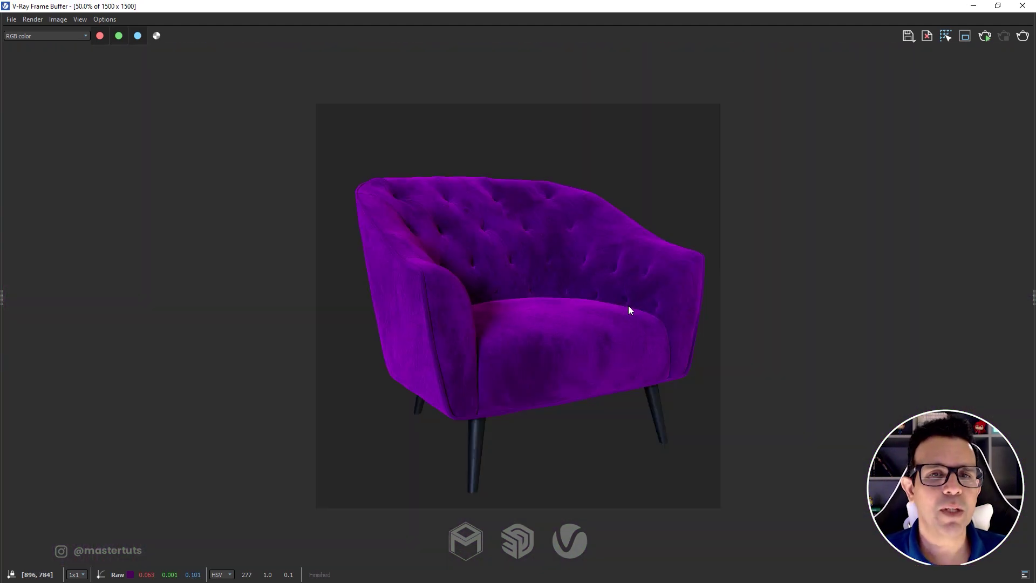
scroll(628, 306, "up", 1)
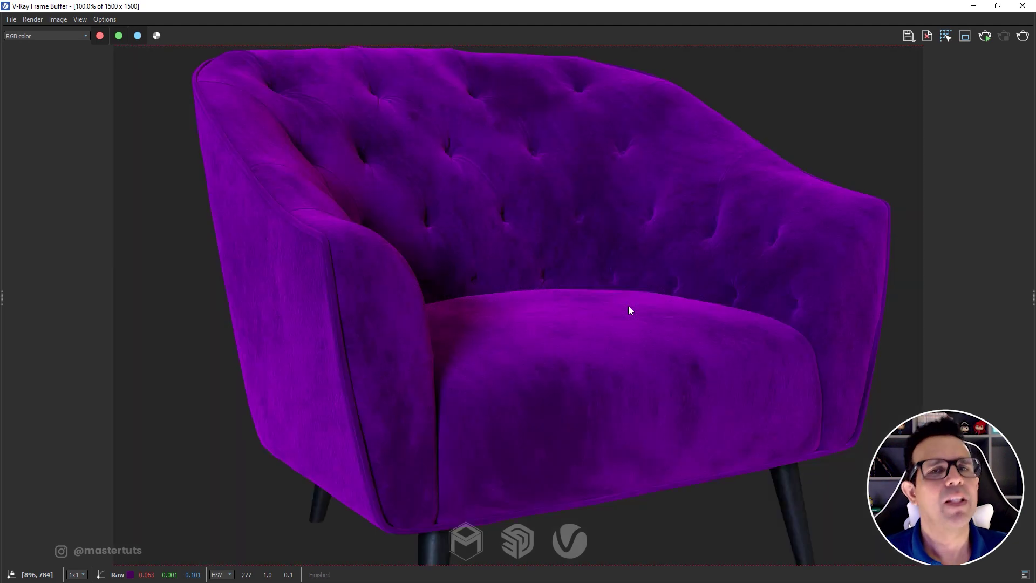